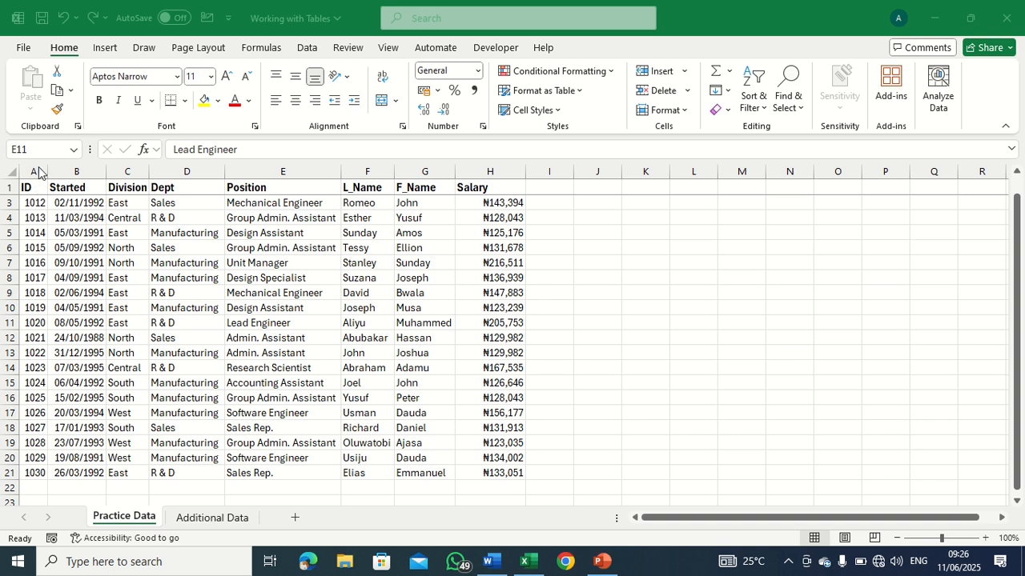
Examine how the employee data is arranged by highlighting columns A to D and individual records in rows 3, 4 and 6.
click(36, 172)
click(76, 171)
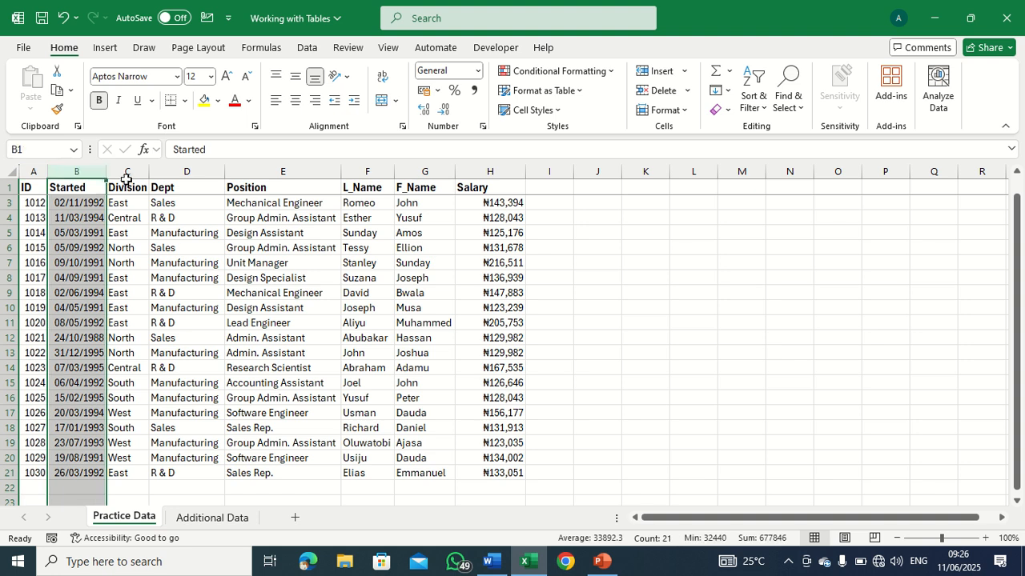
click(126, 173)
click(184, 170)
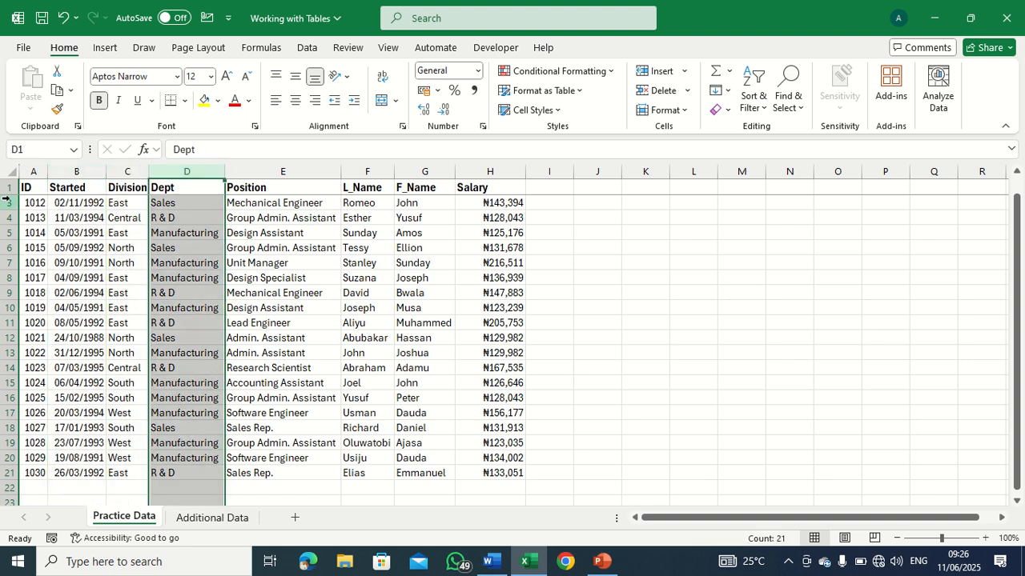
click(8, 203)
click(7, 217)
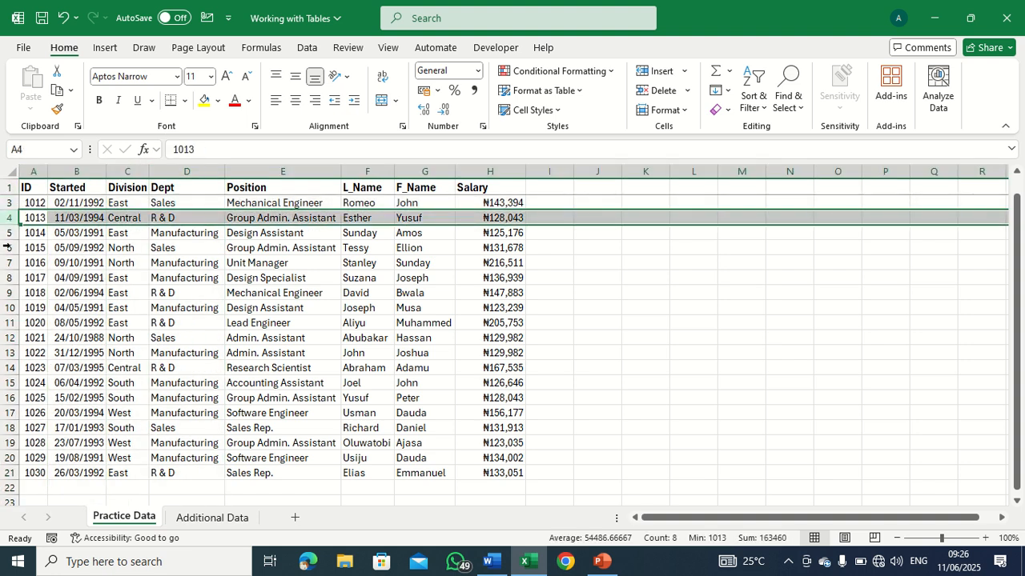
click(7, 248)
click(103, 280)
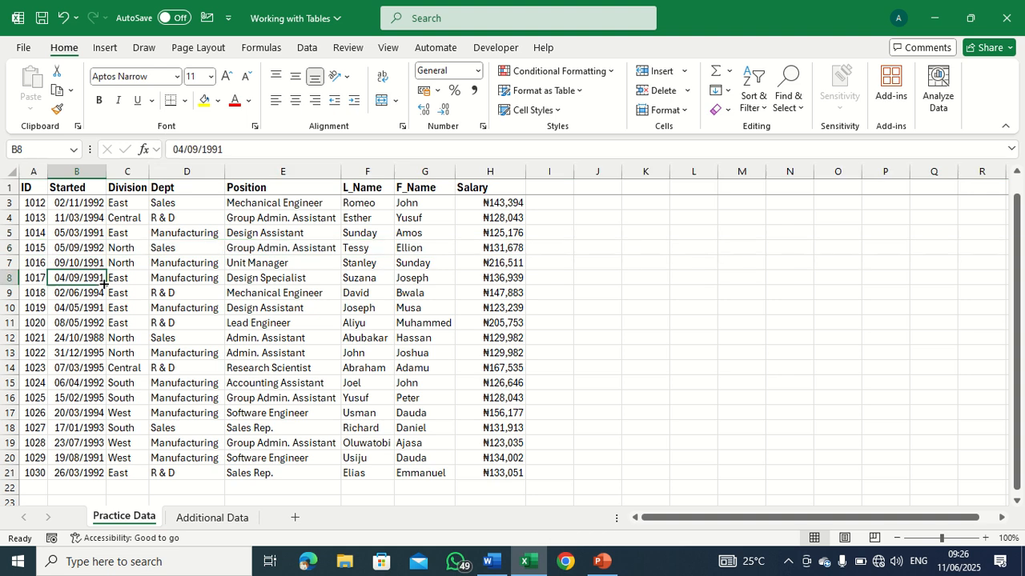
Examine each field of the employee data from ID through Salary, and the header row in row 1.
click(33, 186)
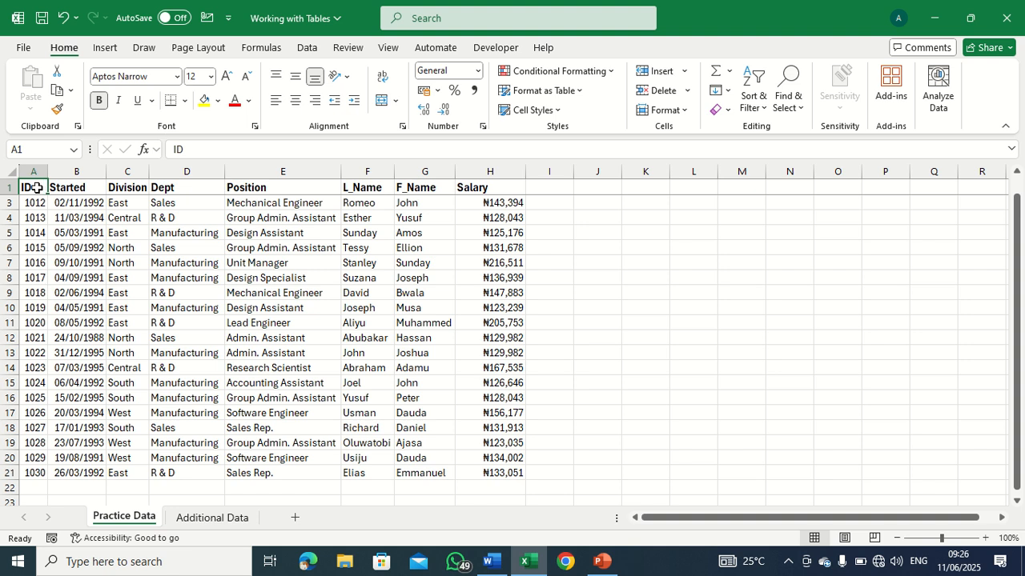
click(83, 190)
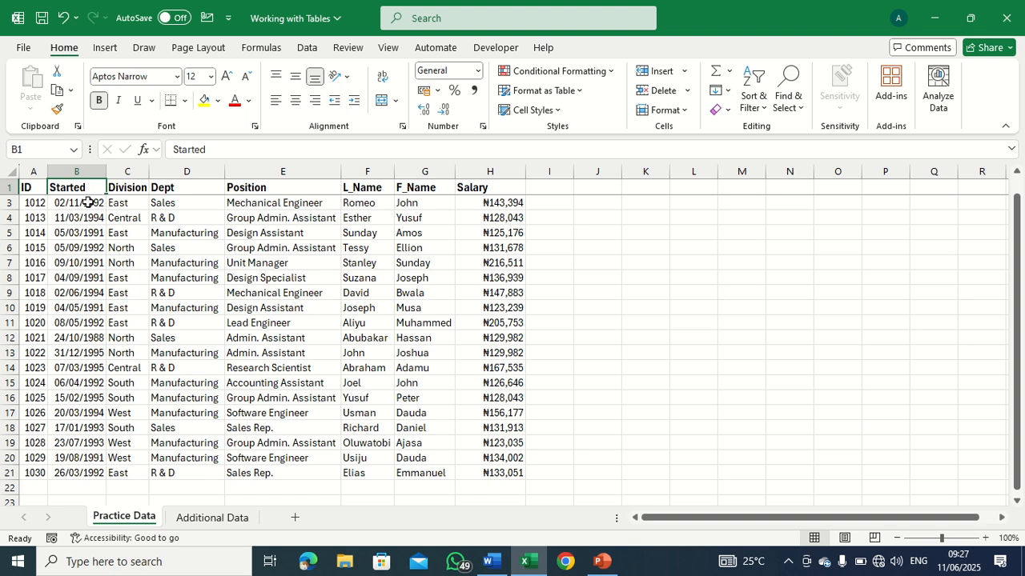
click(39, 187)
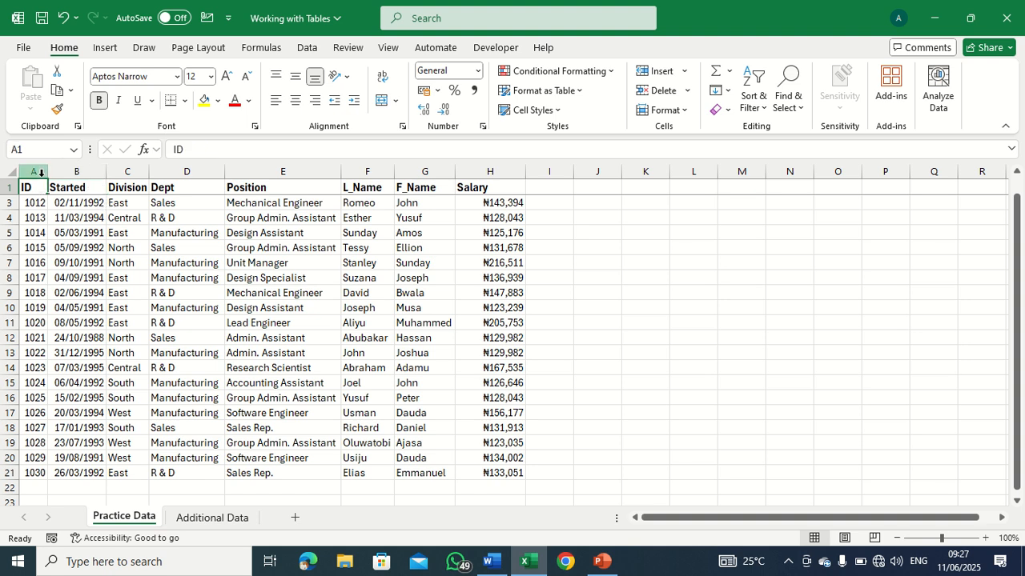
click(41, 172)
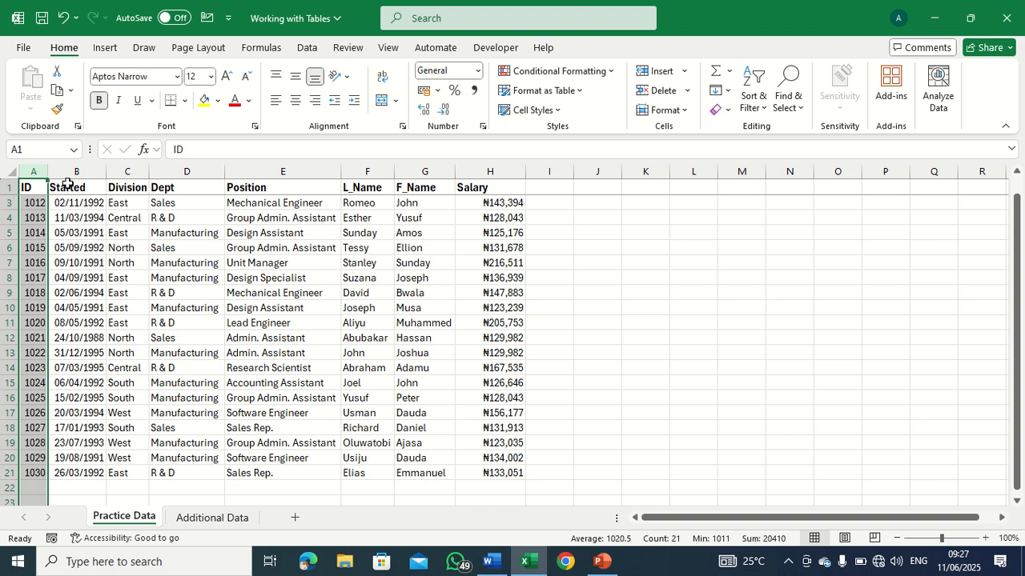
click(75, 173)
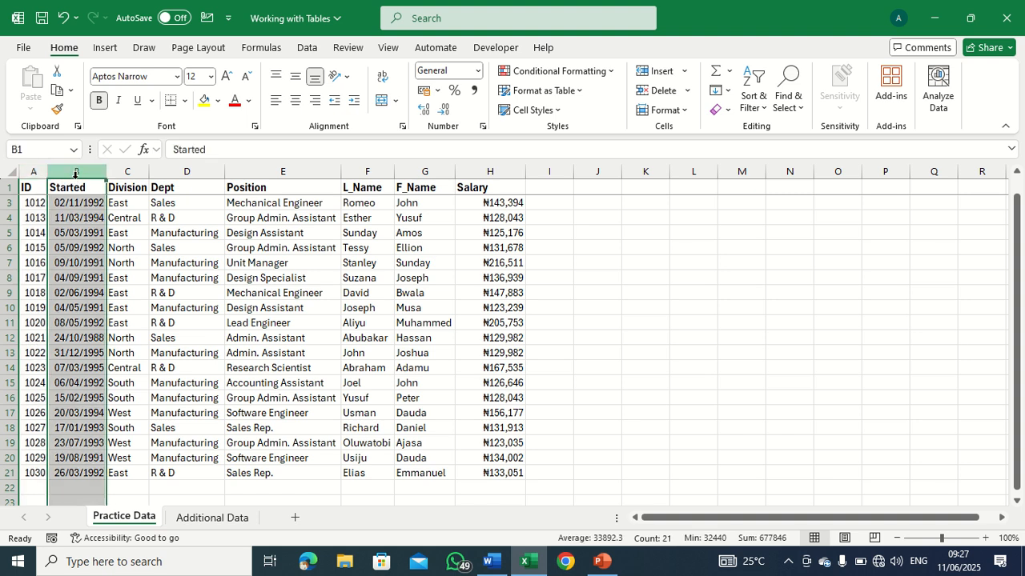
click(125, 186)
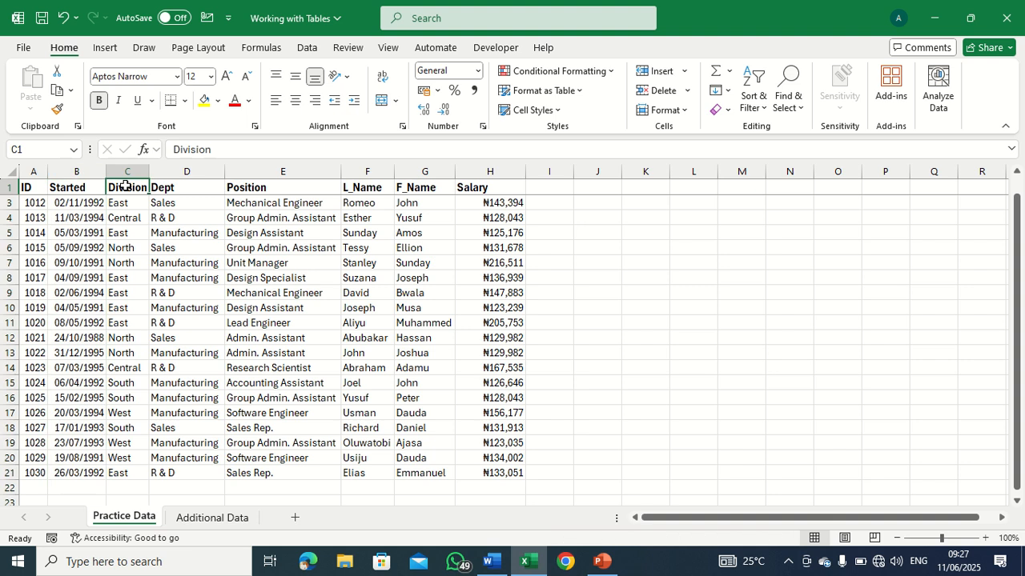
click(177, 172)
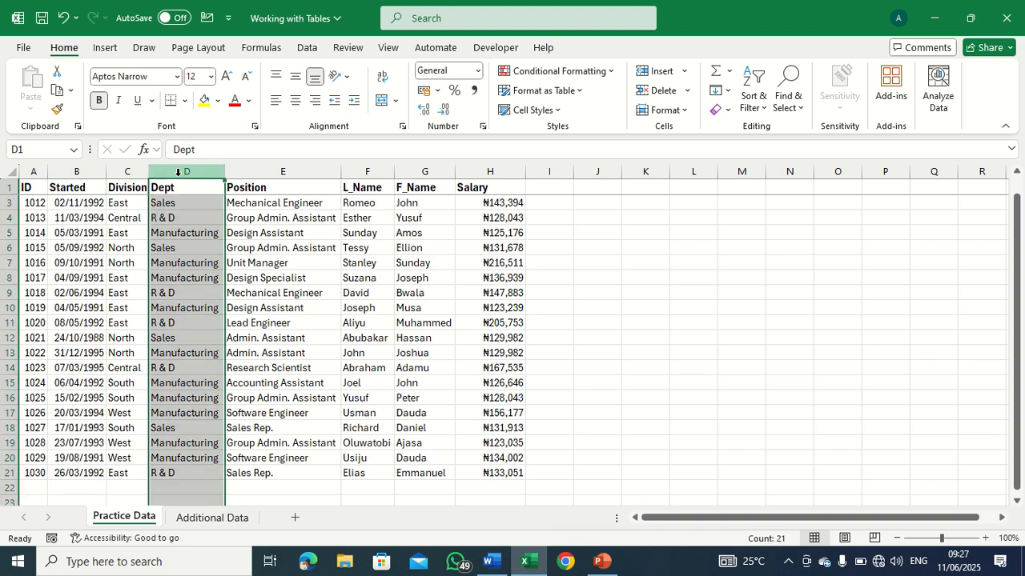
click(260, 173)
click(356, 171)
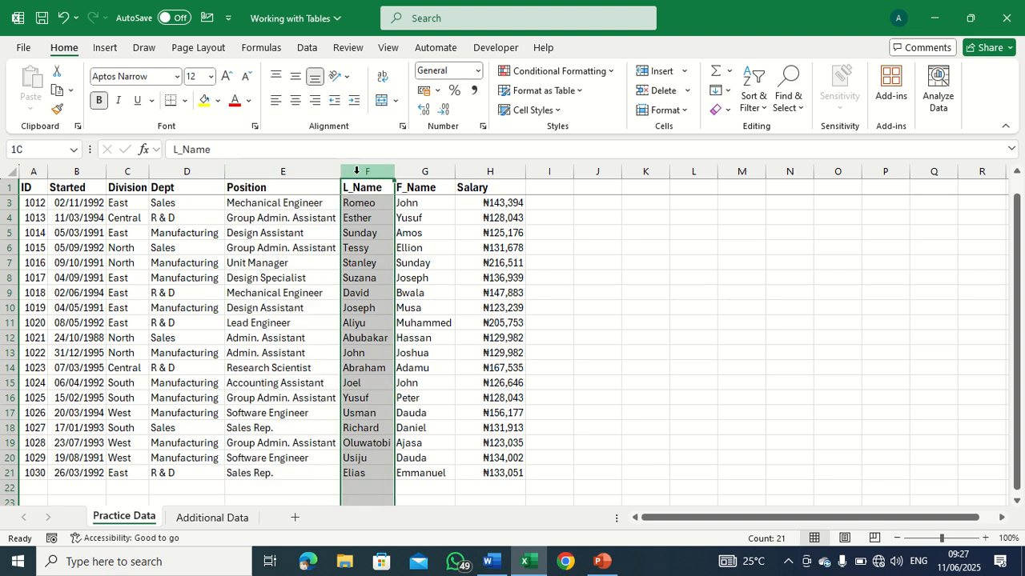
click(418, 172)
click(484, 173)
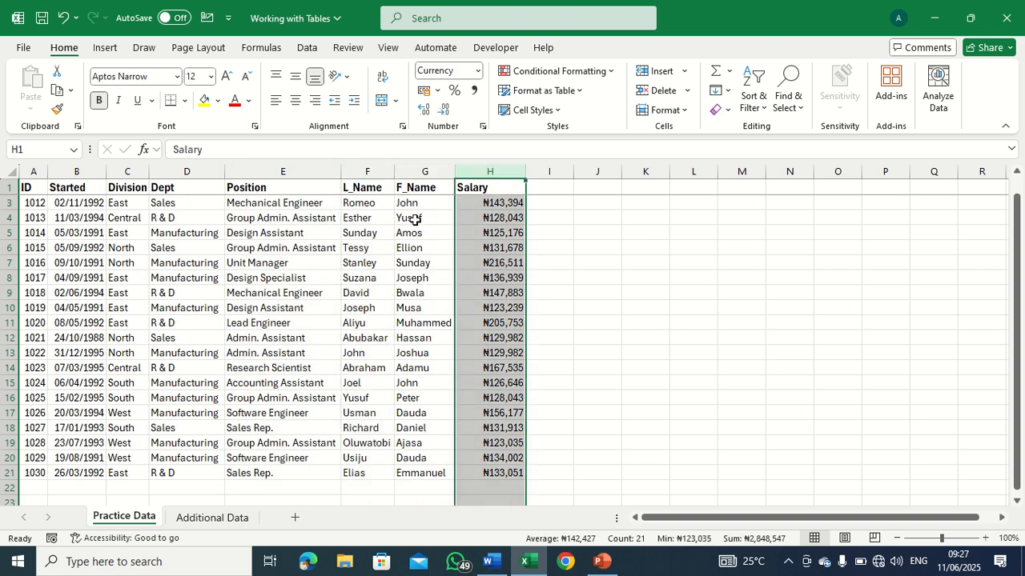
click(285, 262)
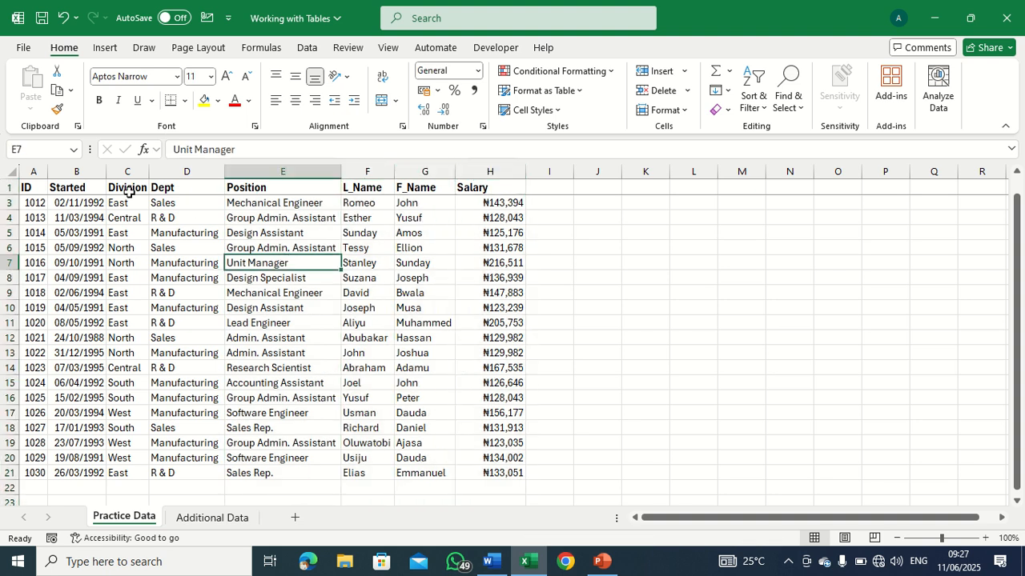
click(14, 186)
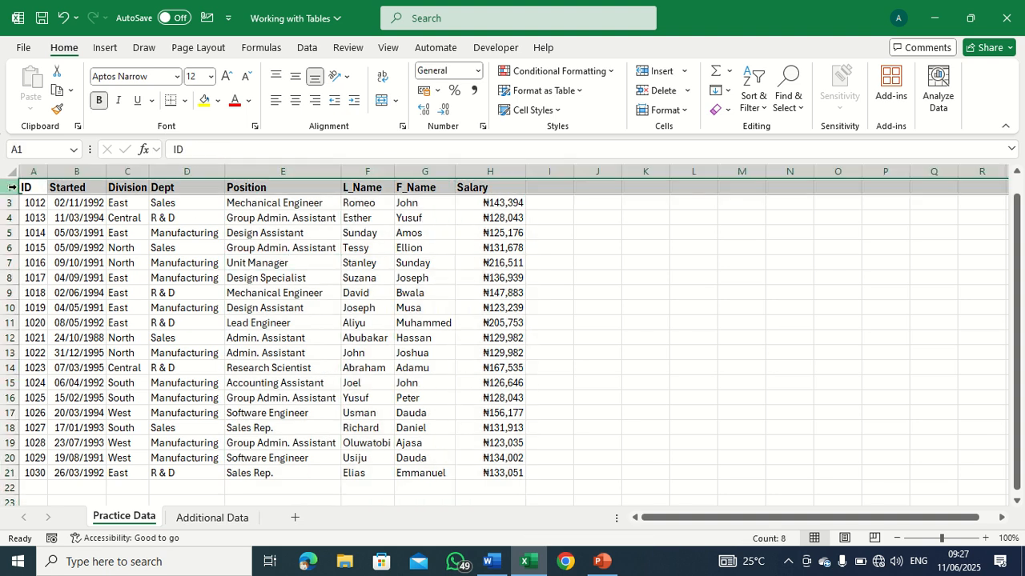
click(298, 289)
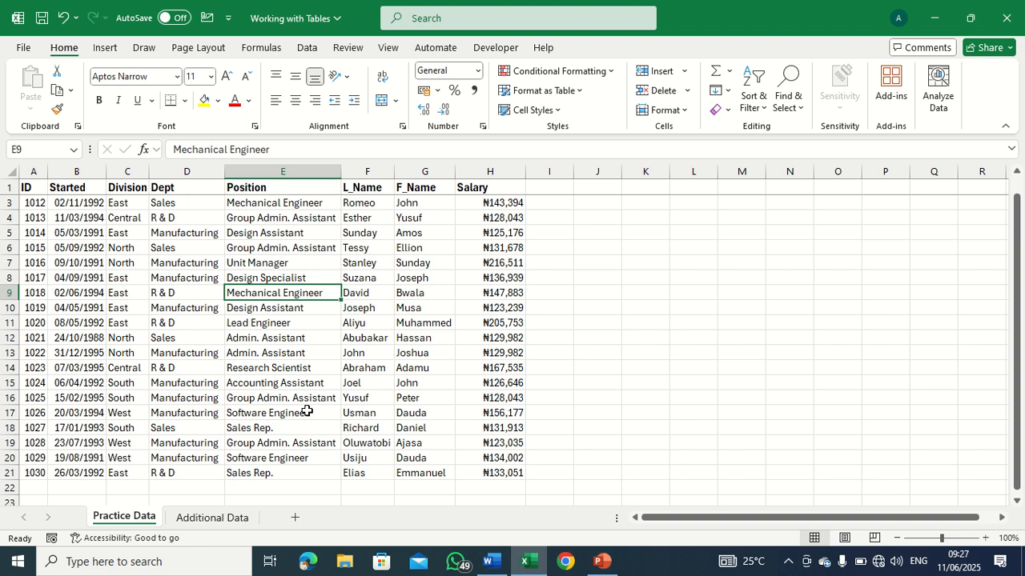
Start a table from the employee data and reselect A1:H21 as its source range.
click(562, 333)
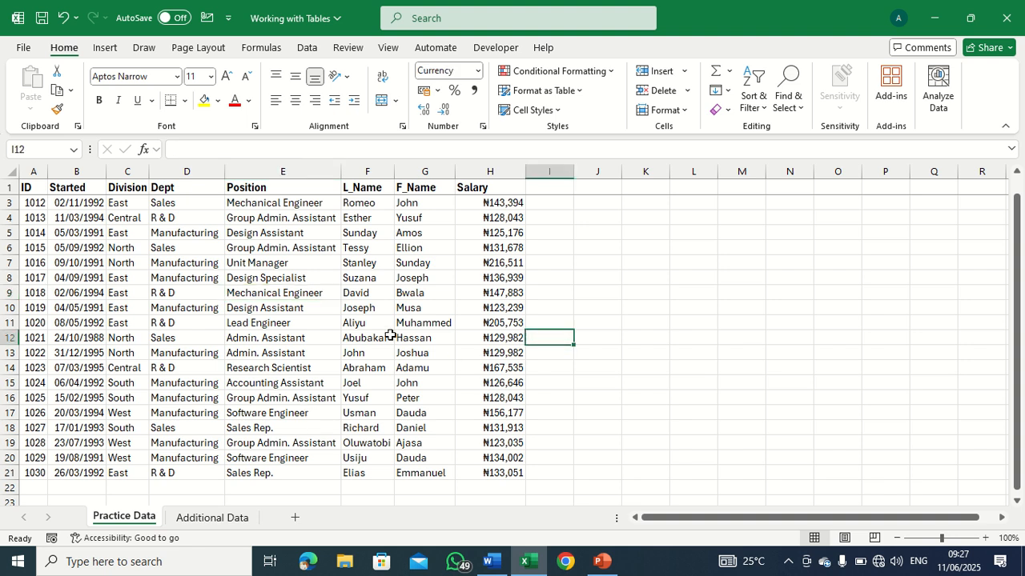
click(337, 324)
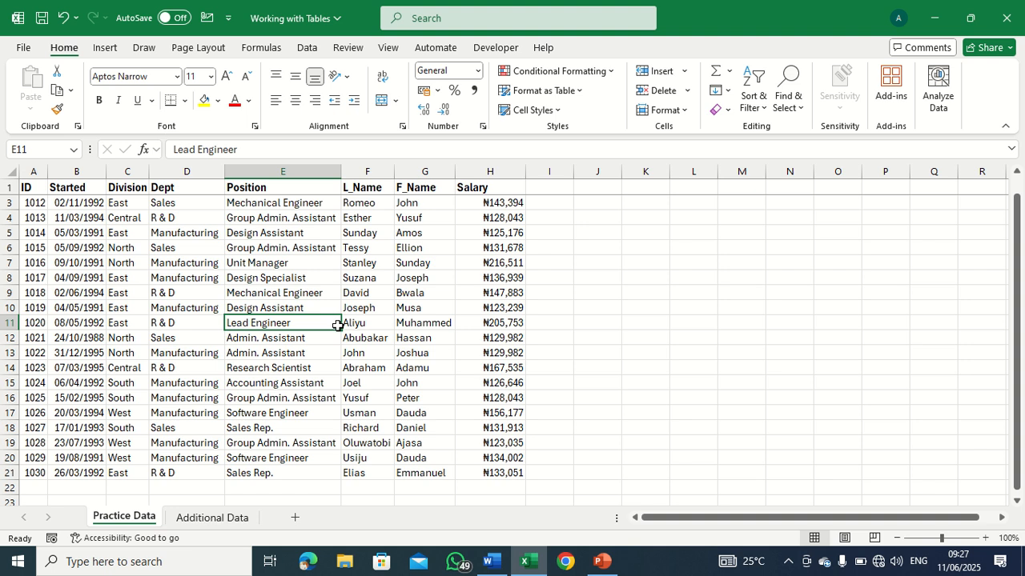
click(108, 49)
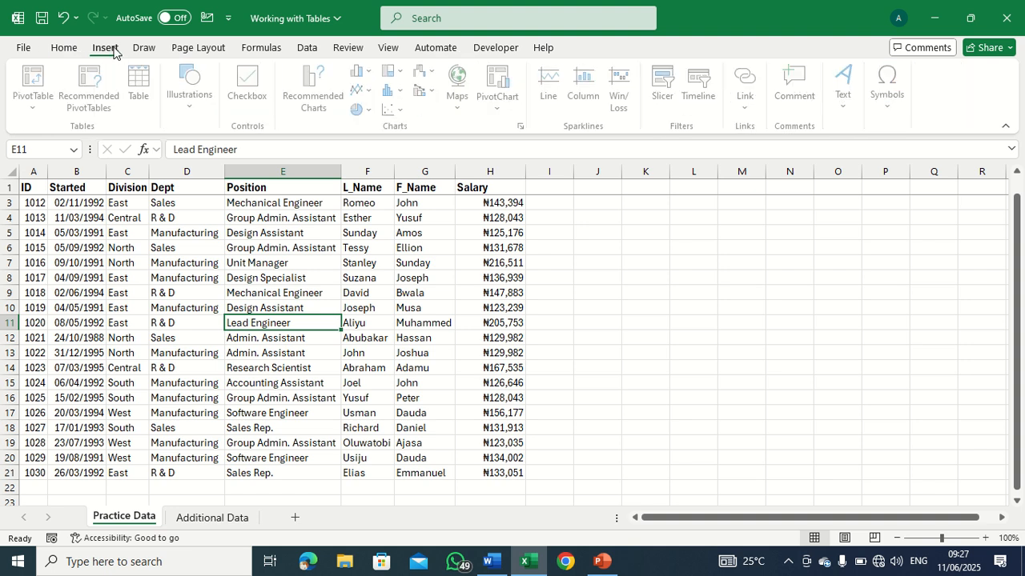
click(134, 97)
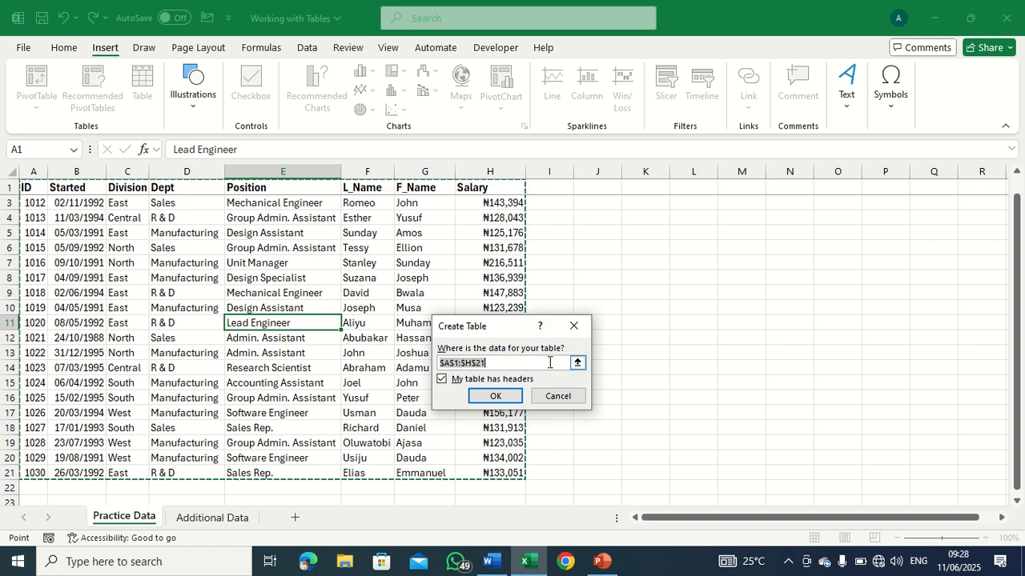
key(BackSpace)
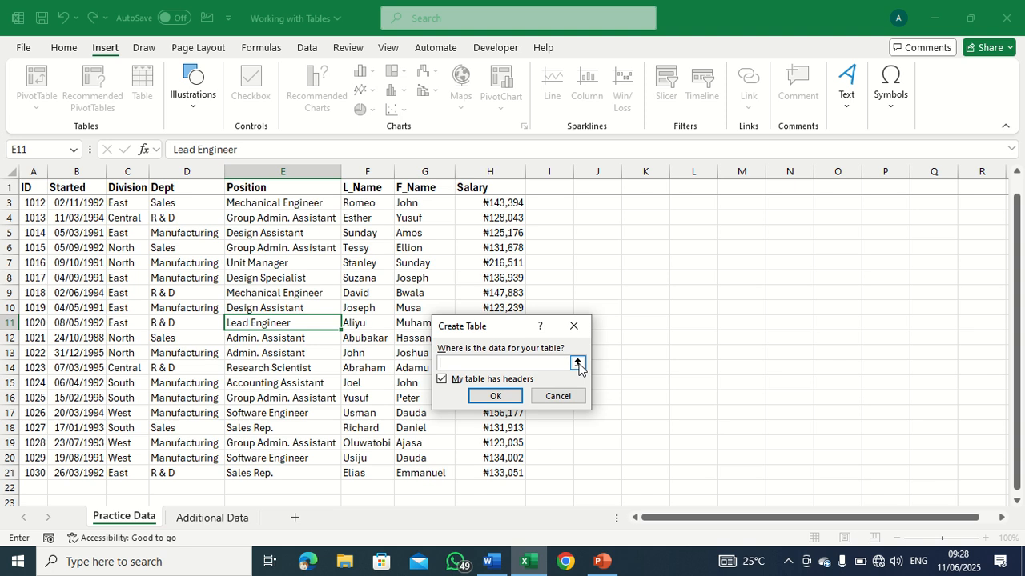
click(577, 365)
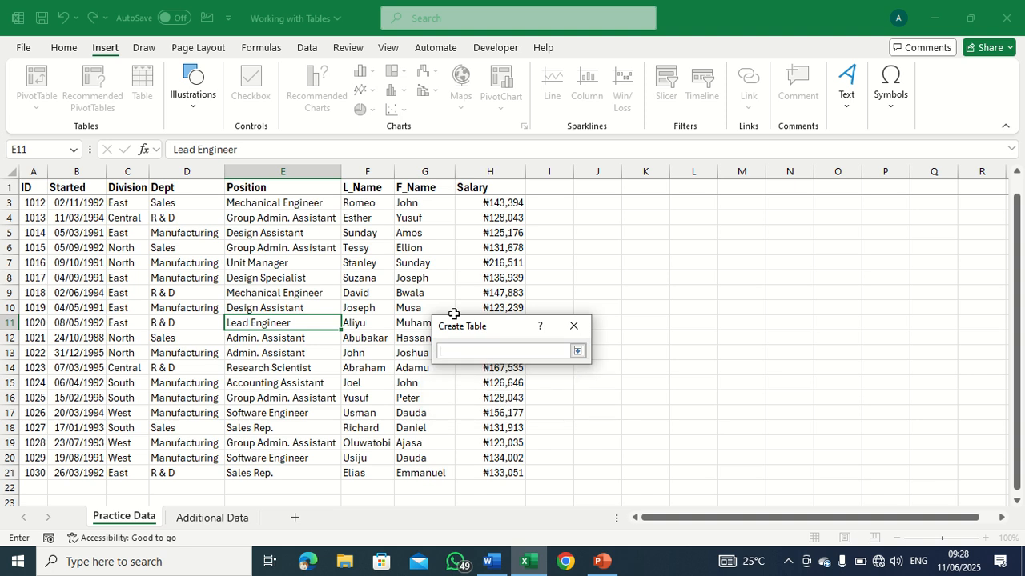
drag(28, 188, 469, 489)
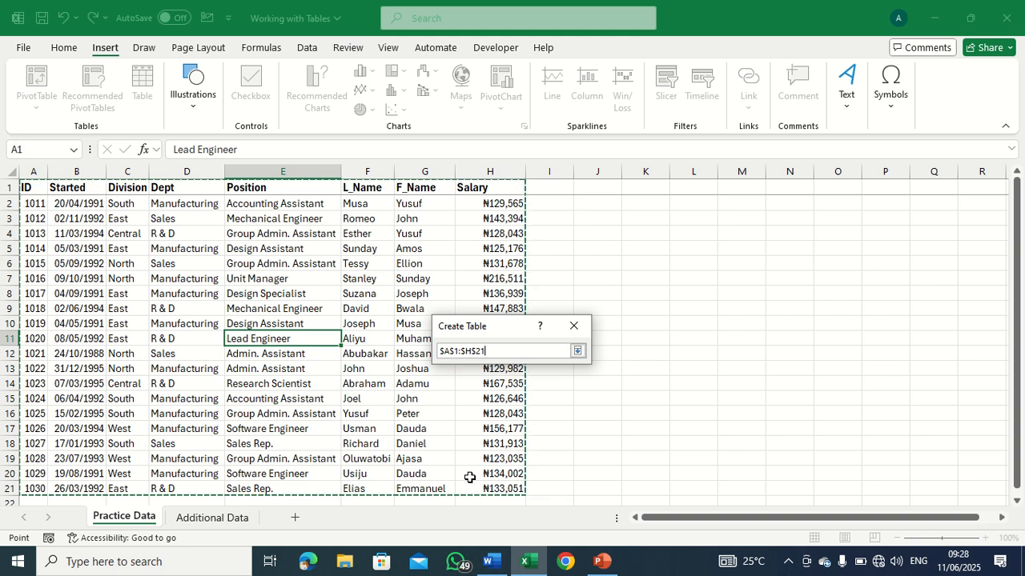
click(577, 351)
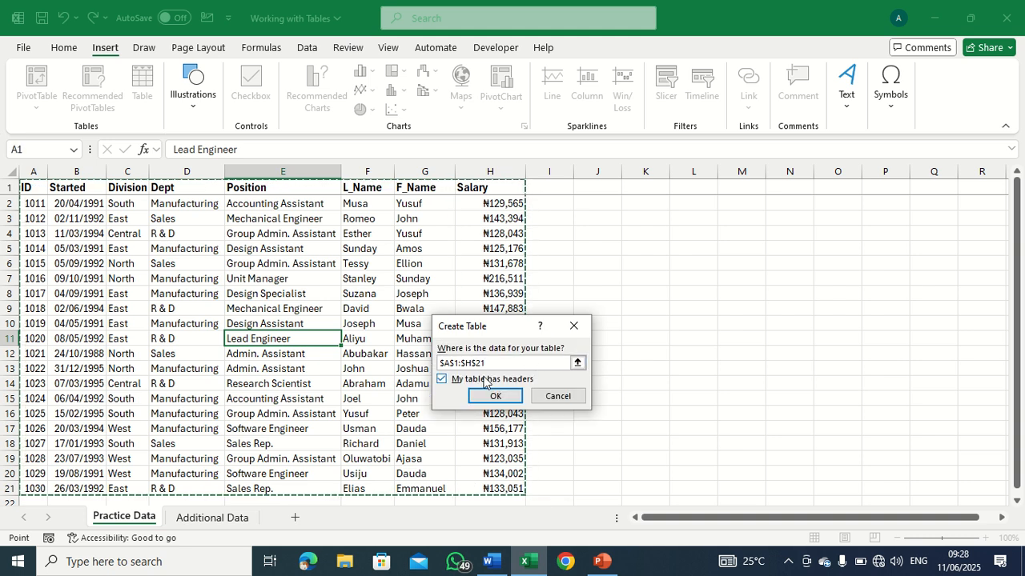
Switch the table headers option off and back on, and create the table.
click(441, 381)
click(441, 381)
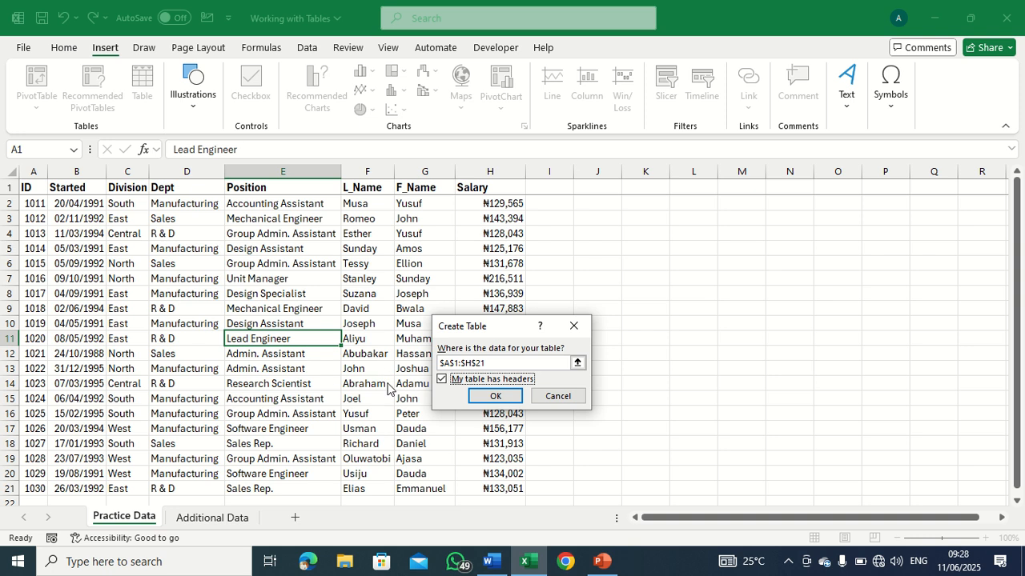
click(480, 397)
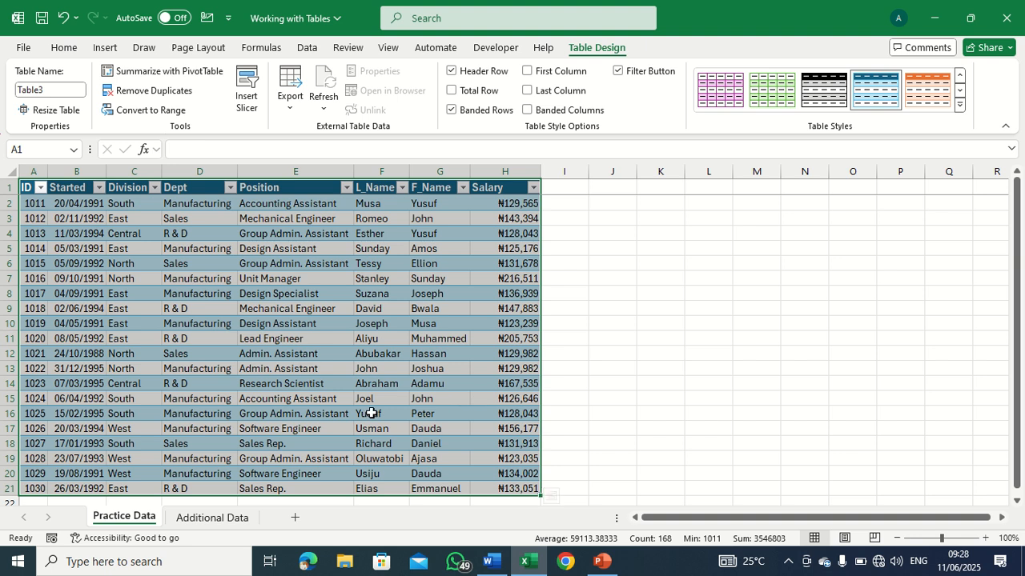
Undo the table creation and select an empty cell outside the data.
click(63, 17)
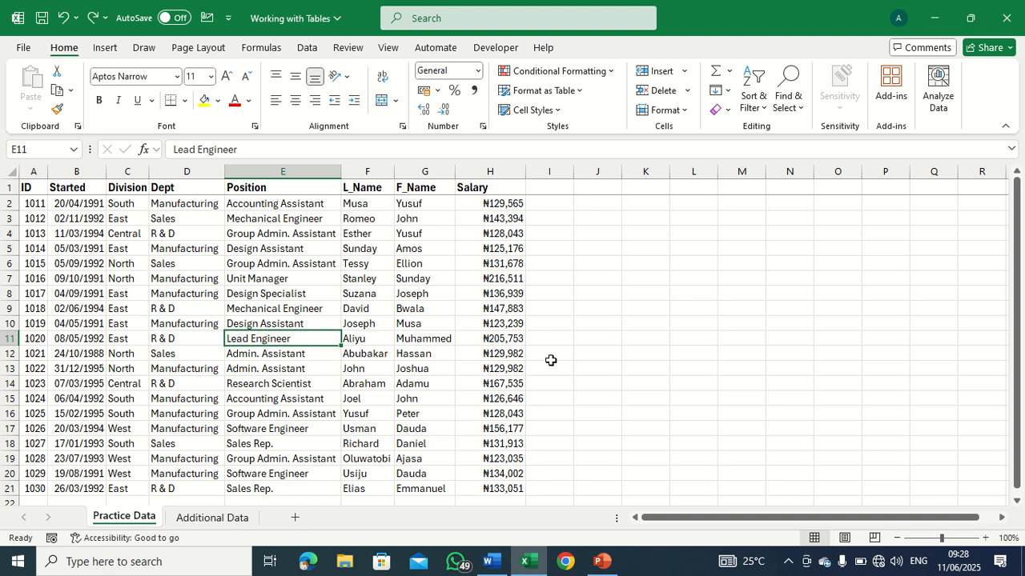
click(607, 339)
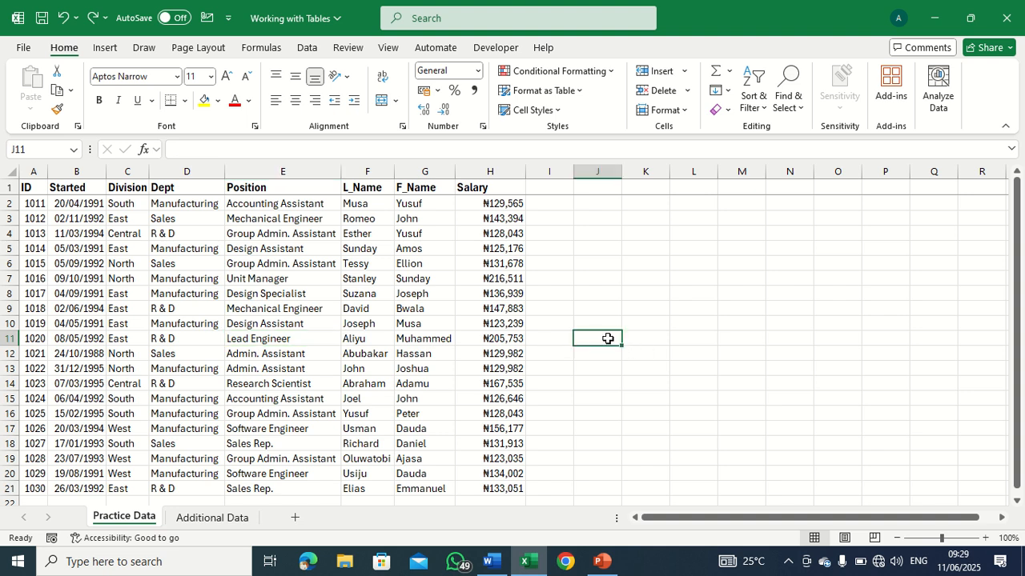
Convert the employee data in A1:H21 to a table with headers.
click(347, 352)
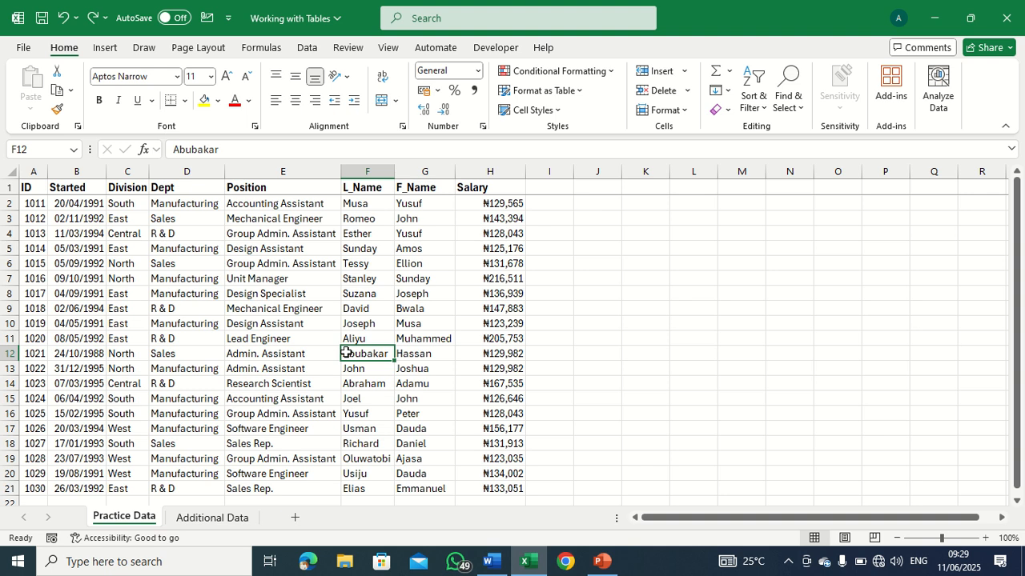
key(ctrl+t)
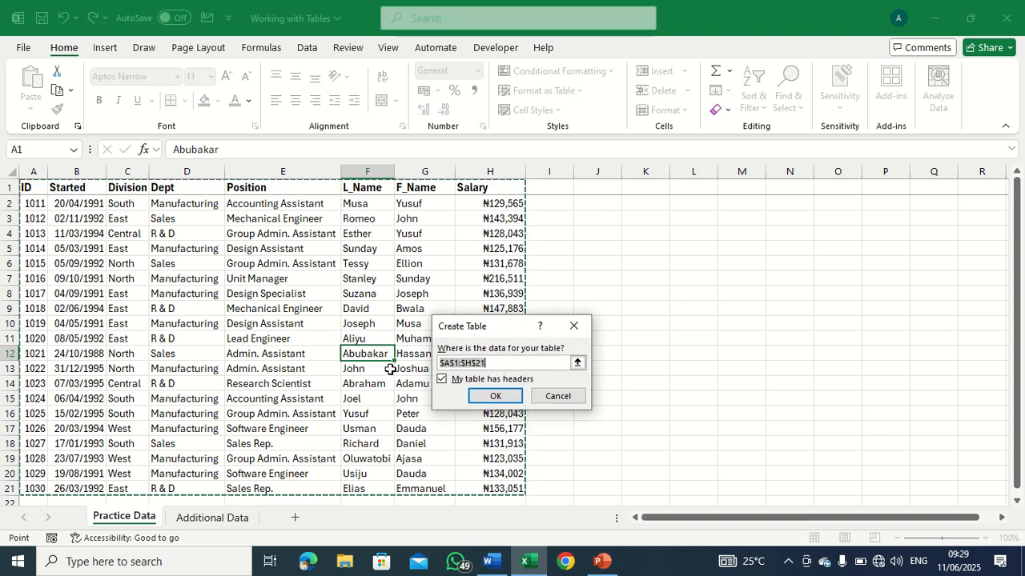
click(495, 396)
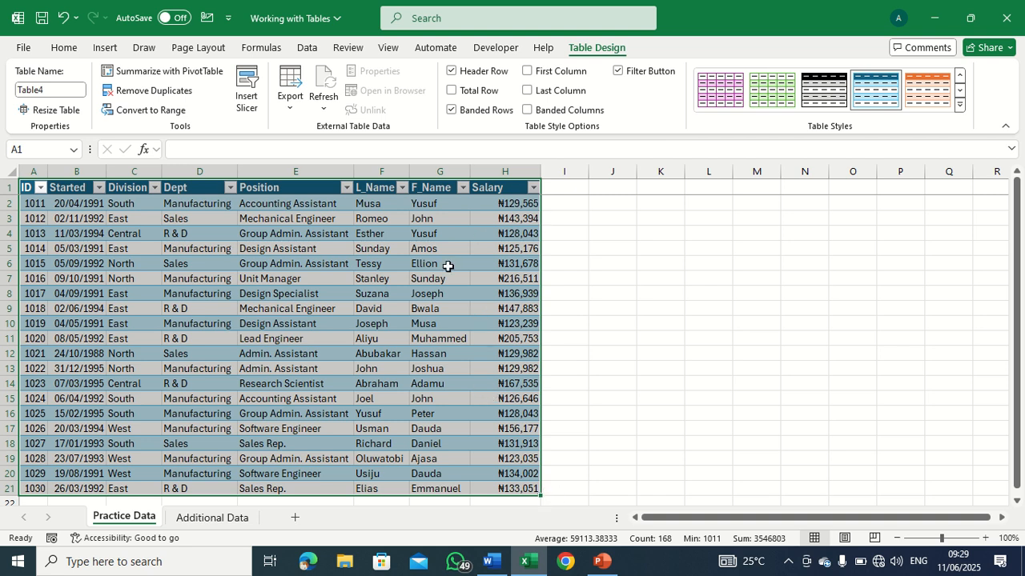
Compare the available table design options with a cell selected outside the table and inside its Salary column.
click(596, 306)
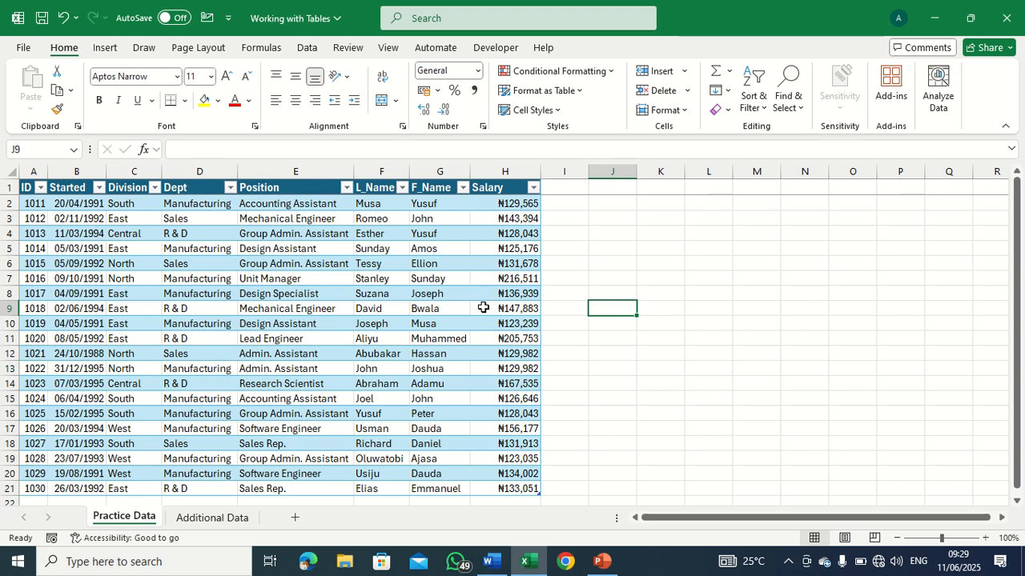
click(483, 307)
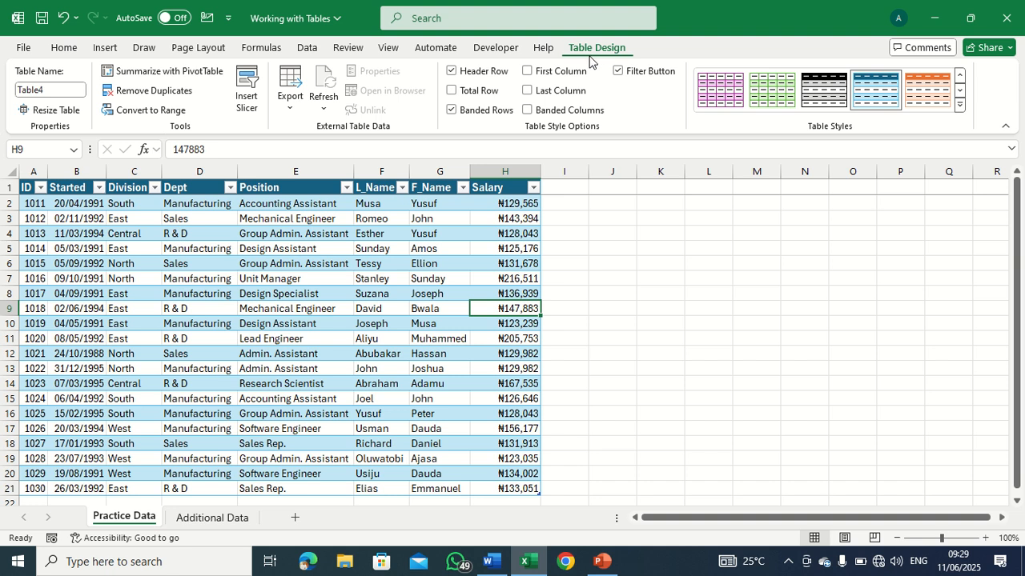
click(626, 295)
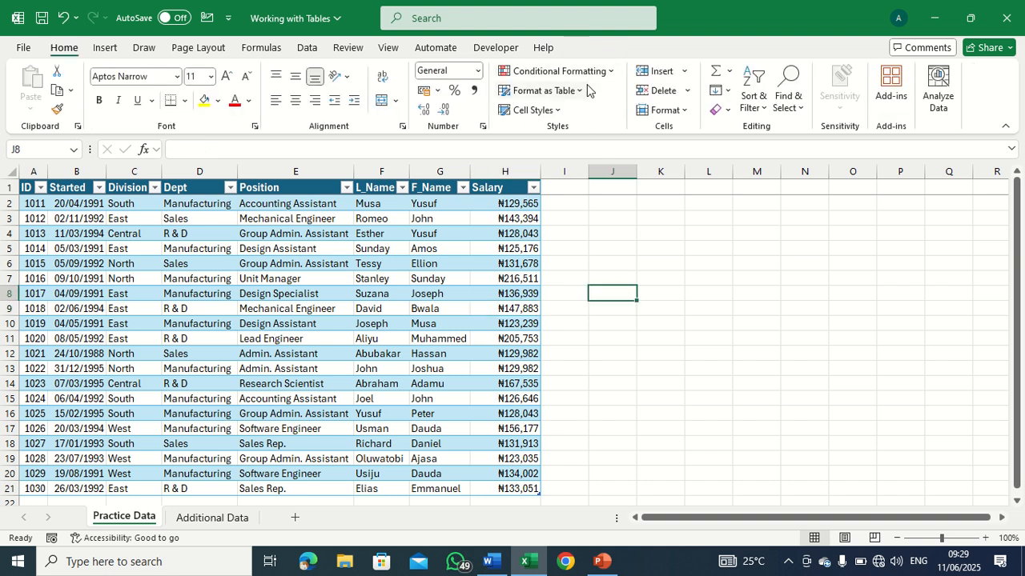
click(485, 313)
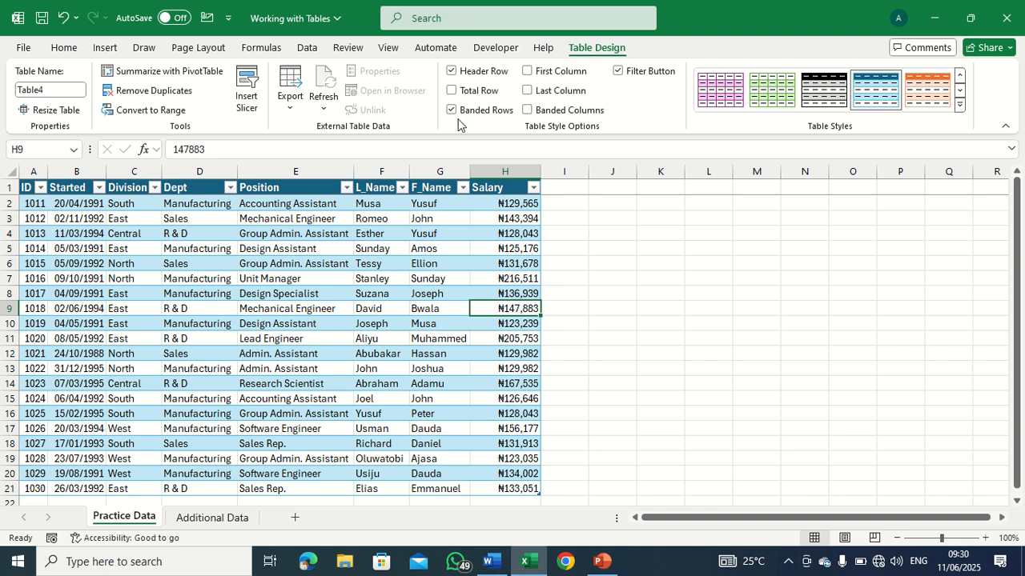
Turn the table's header row off and back on.
click(452, 71)
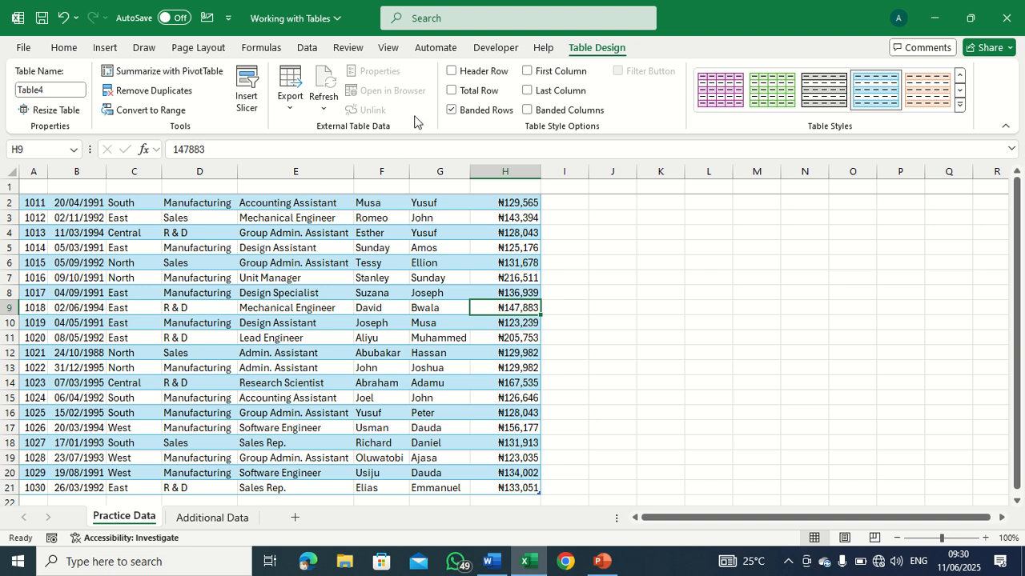
click(450, 72)
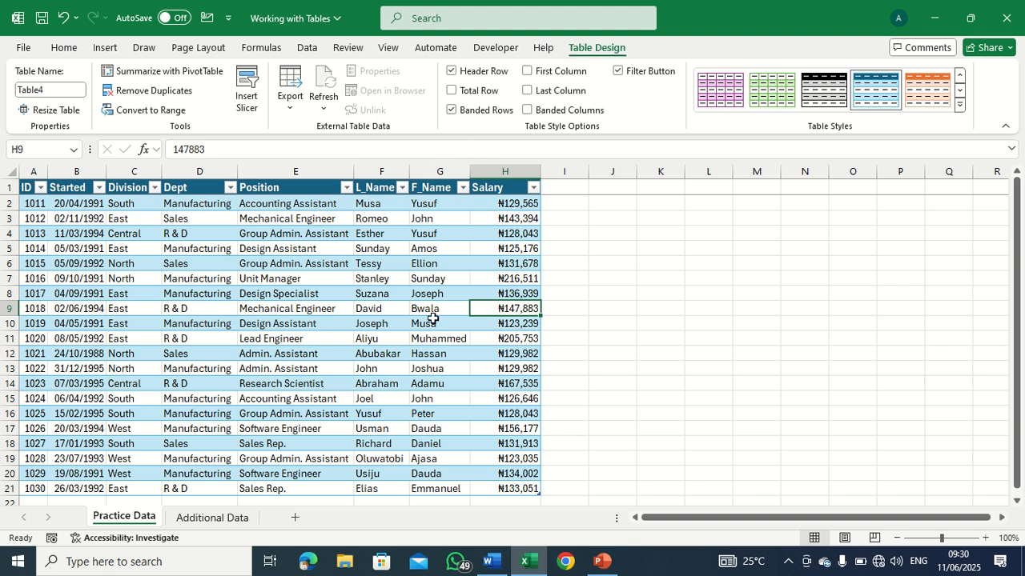
Move the table's last record from row 21 down to row 22, and undo the move.
scroll(432, 318, down, 1)
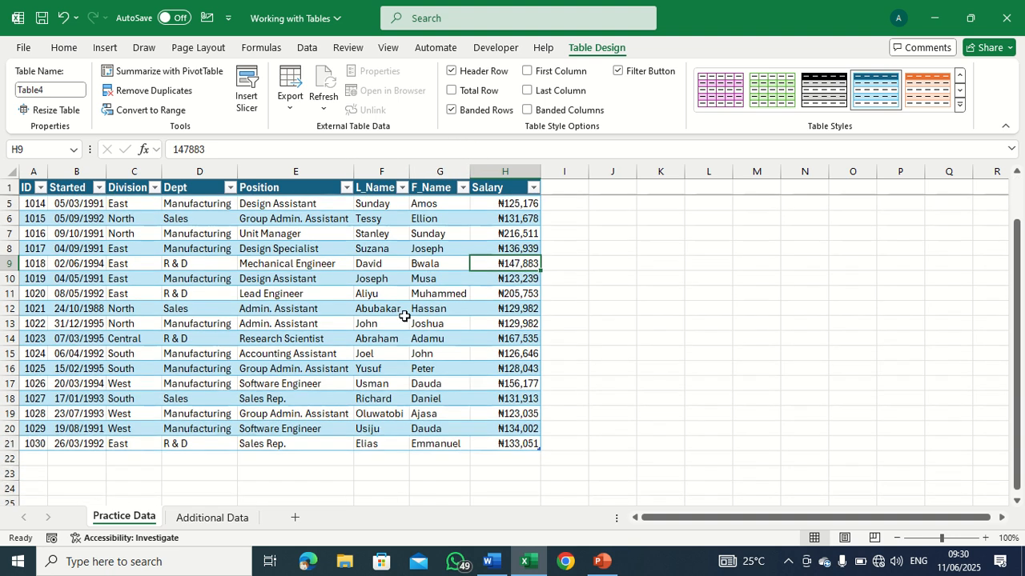
click(10, 445)
drag(52, 456, 53, 471)
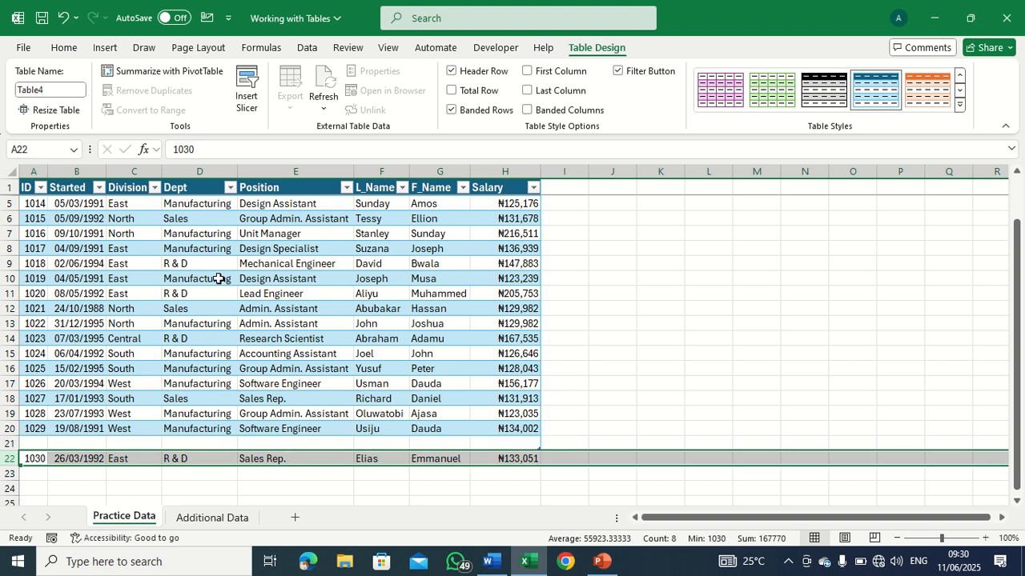
click(420, 263)
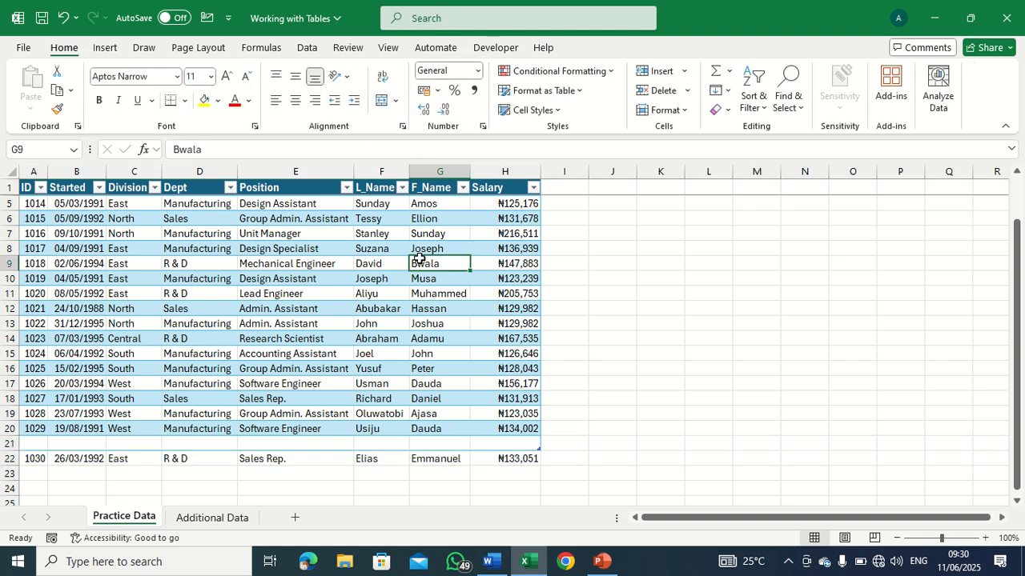
key(ctrl+z)
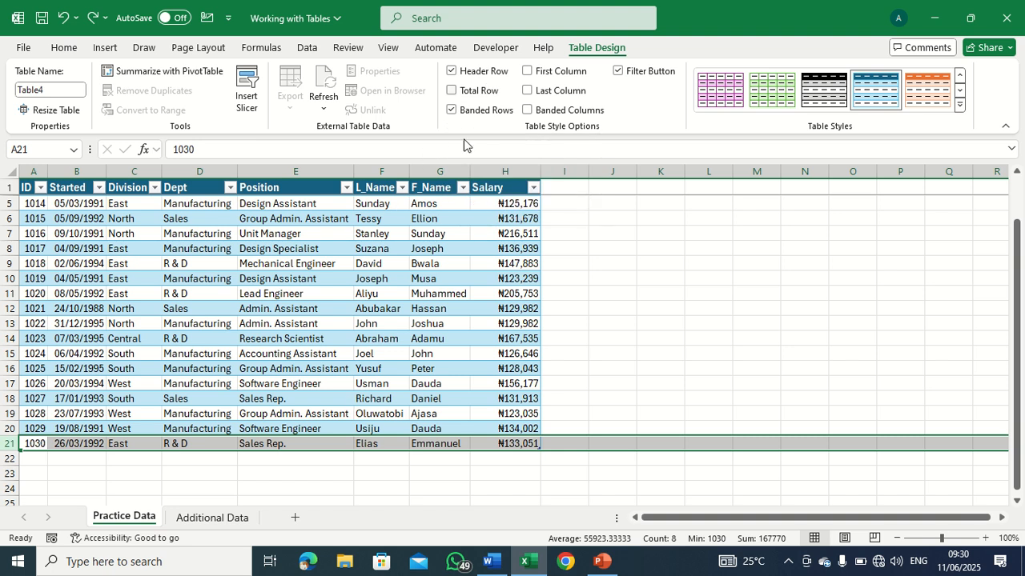
Add a total row to the employee table.
click(405, 463)
click(379, 338)
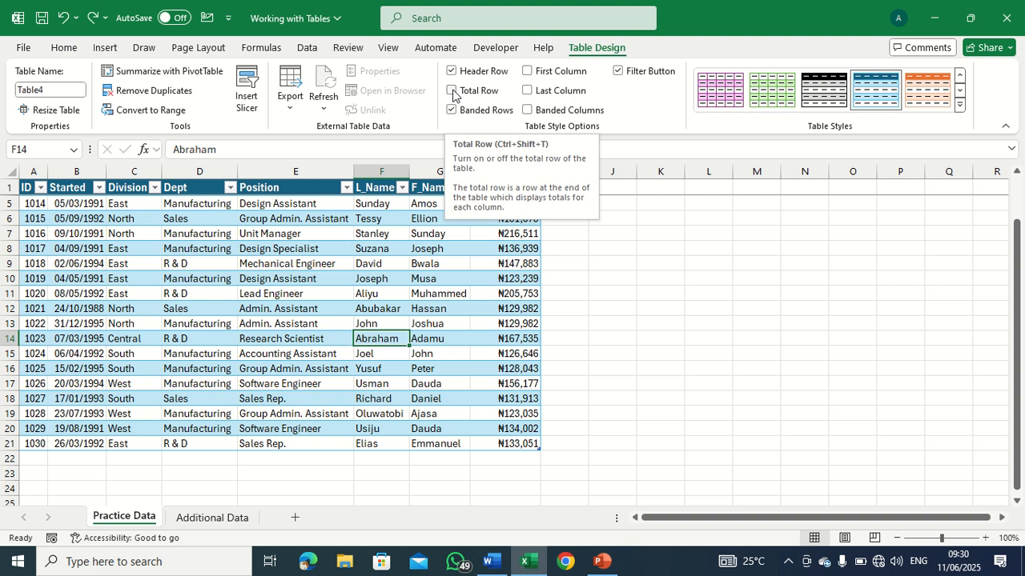
click(451, 91)
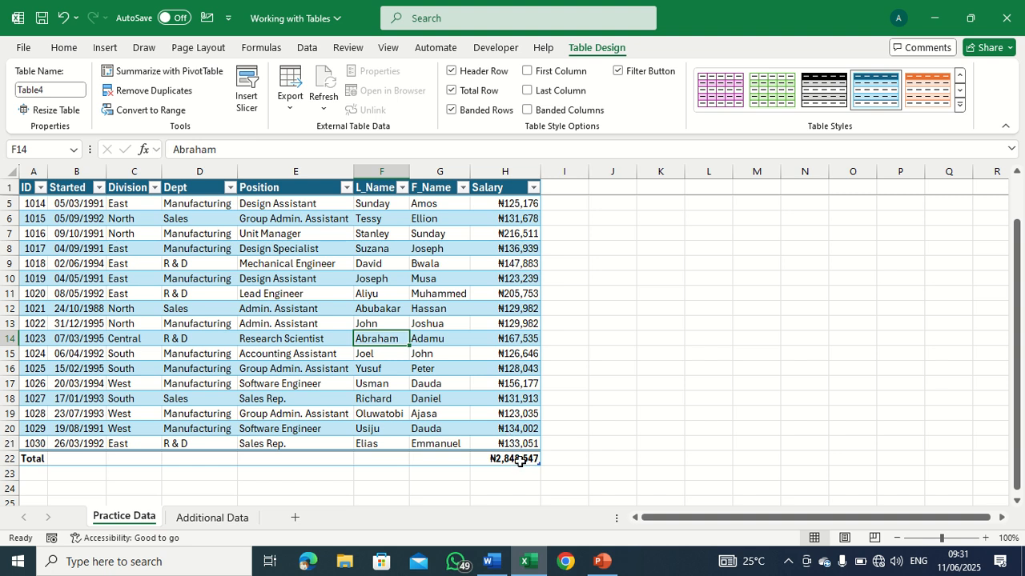
Try Max and Min as the Salary column's total row calculation, and set it to Count.
click(520, 461)
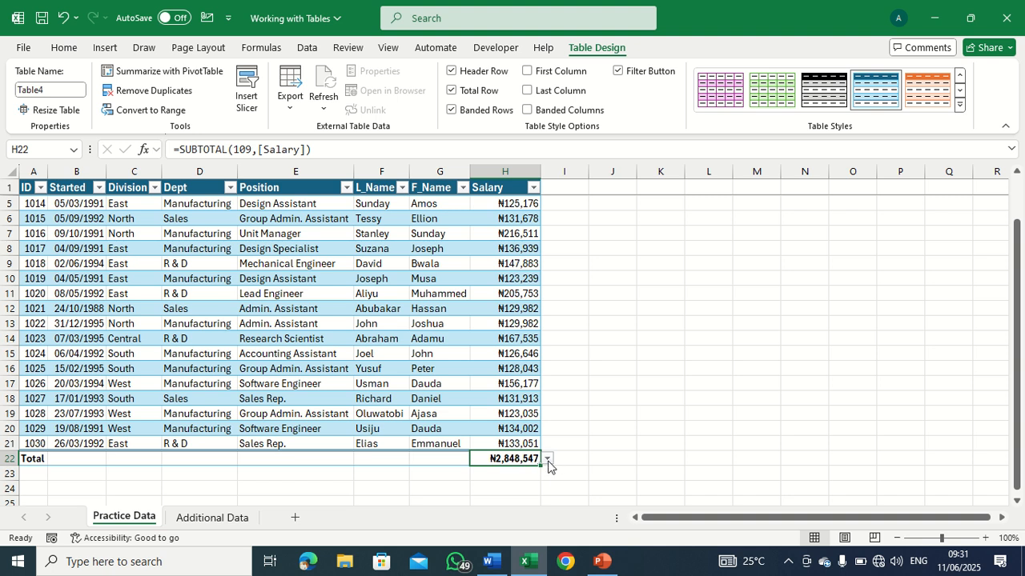
click(548, 459)
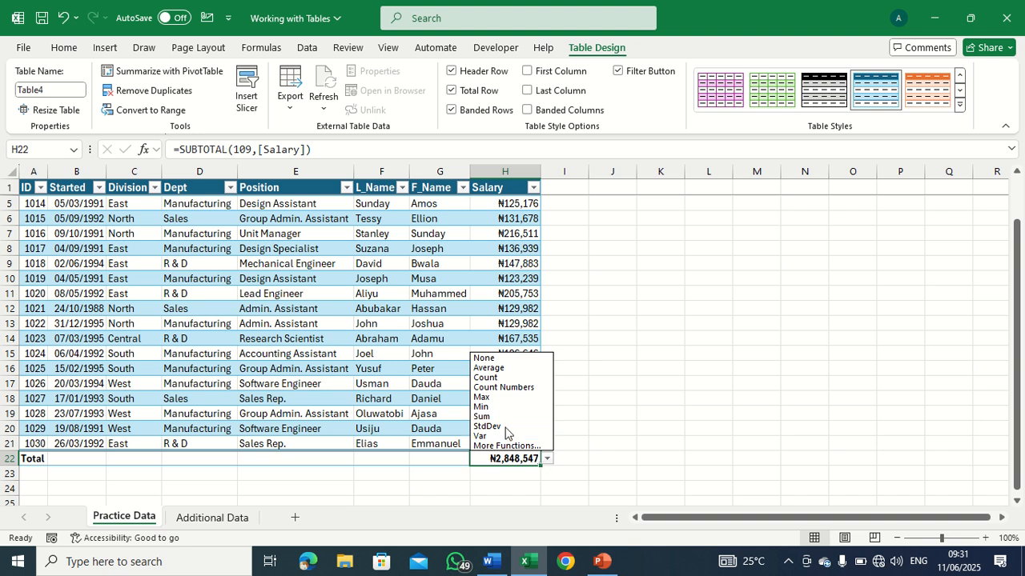
click(503, 397)
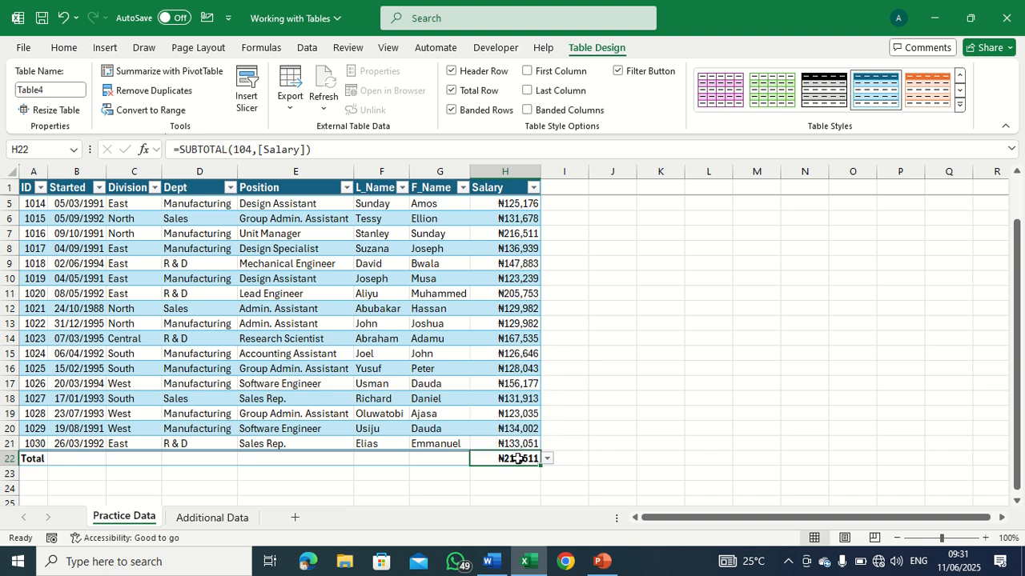
click(547, 458)
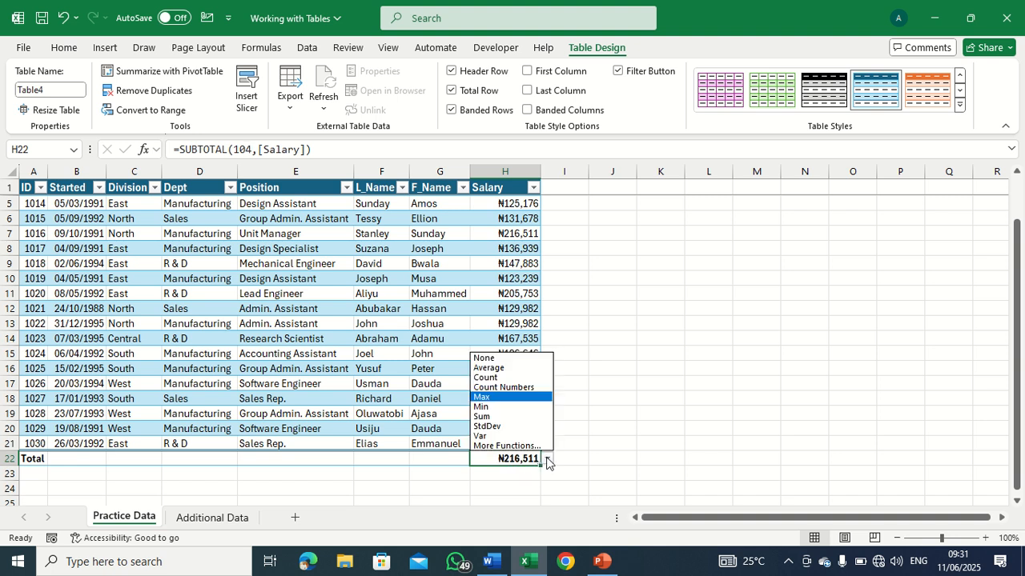
click(503, 407)
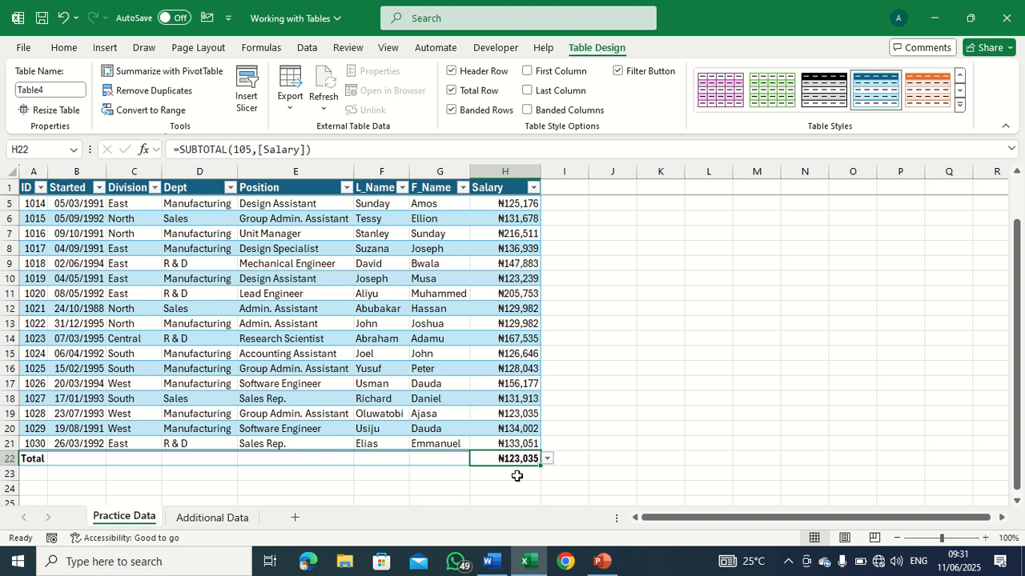
click(546, 459)
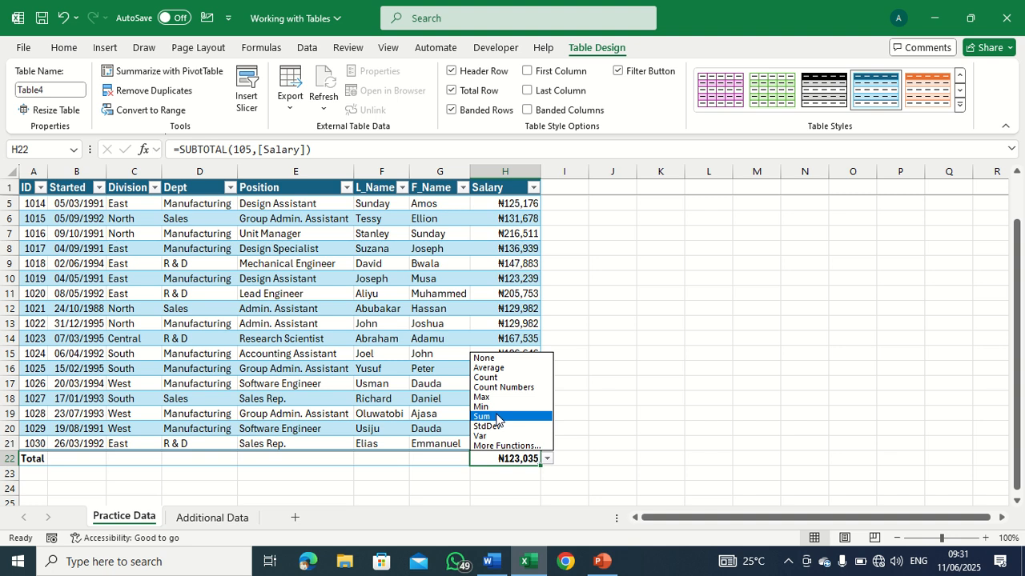
click(500, 378)
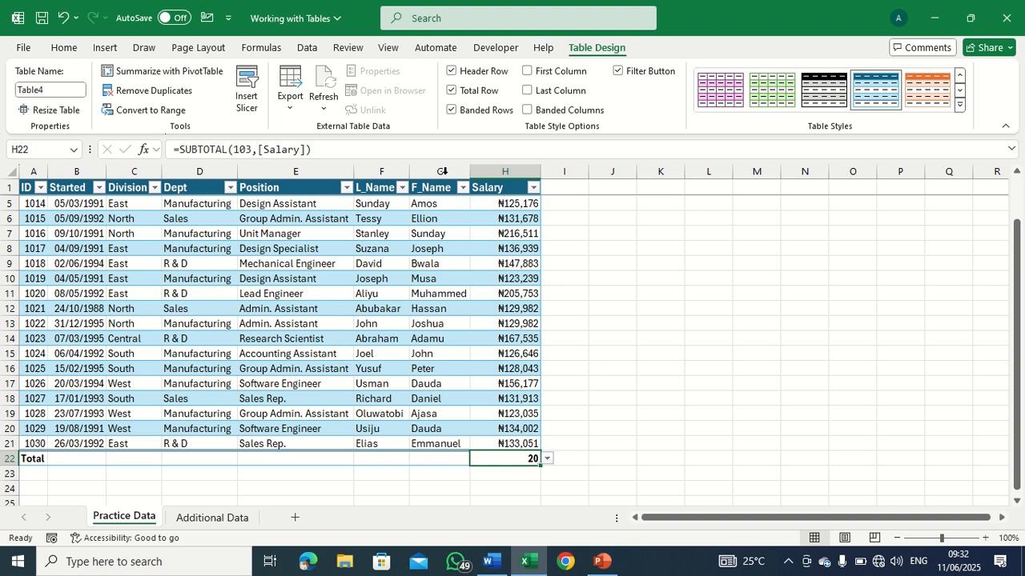
Replace the table's banded rows with banded columns, and emphasize its first and last columns.
click(451, 111)
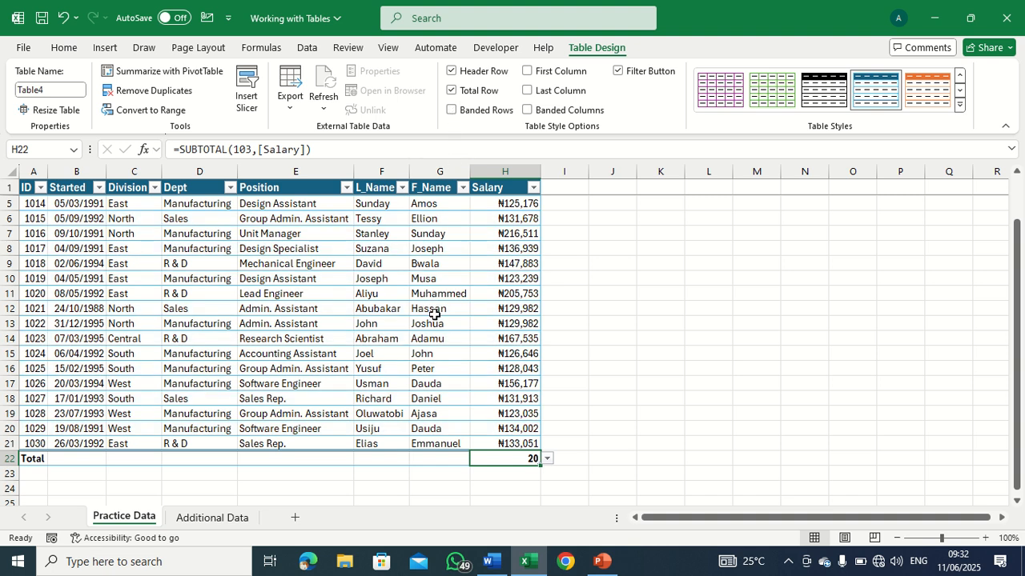
click(452, 111)
click(527, 110)
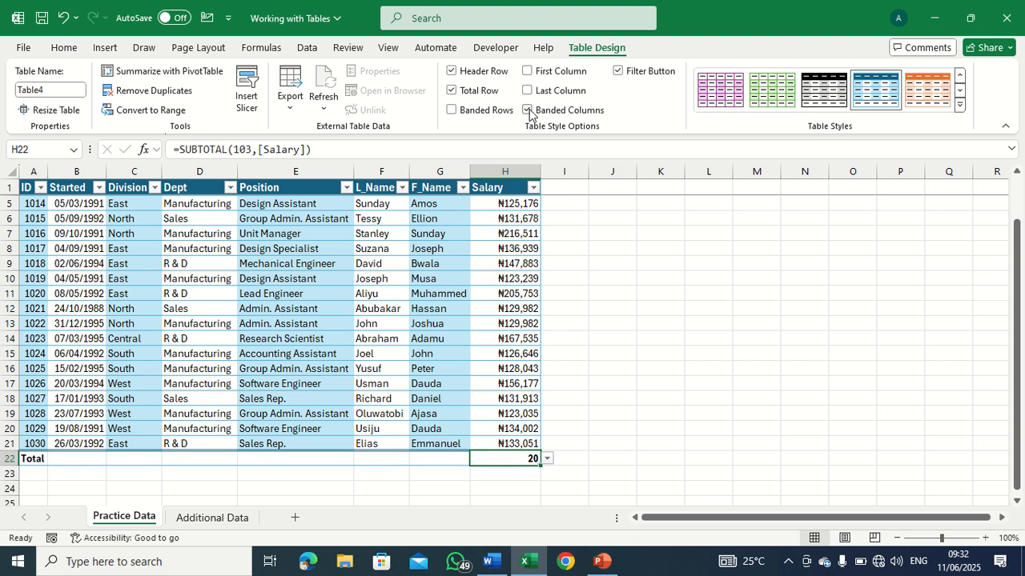
click(527, 110)
click(527, 110)
click(527, 72)
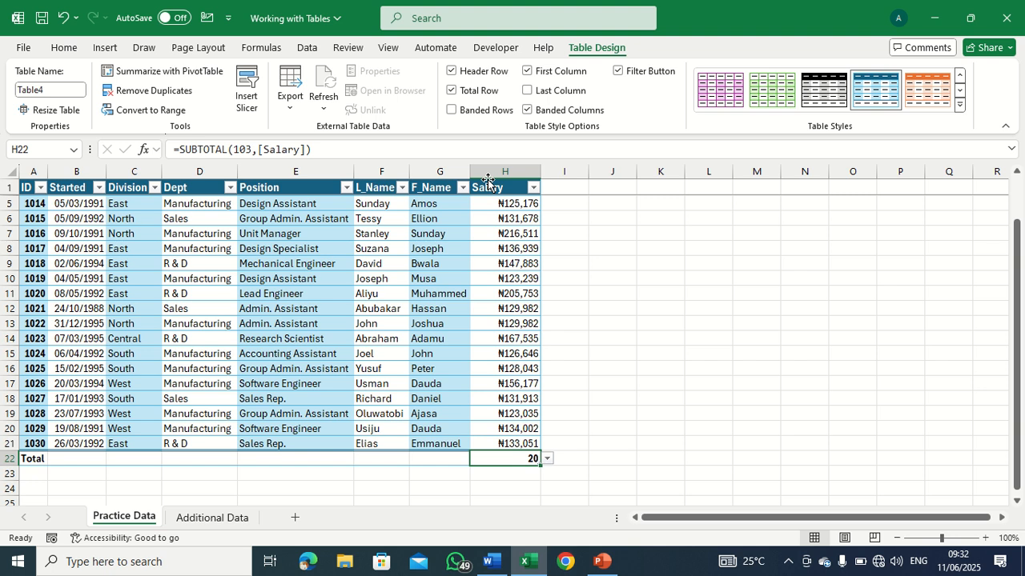
click(527, 91)
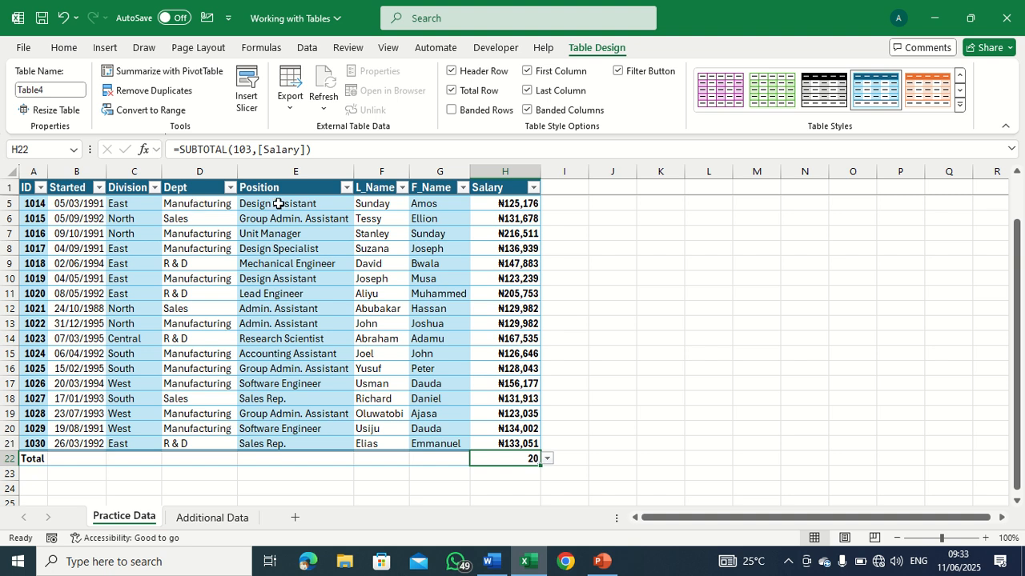
Filter the Dept column to show only Manufacturing records.
click(198, 191)
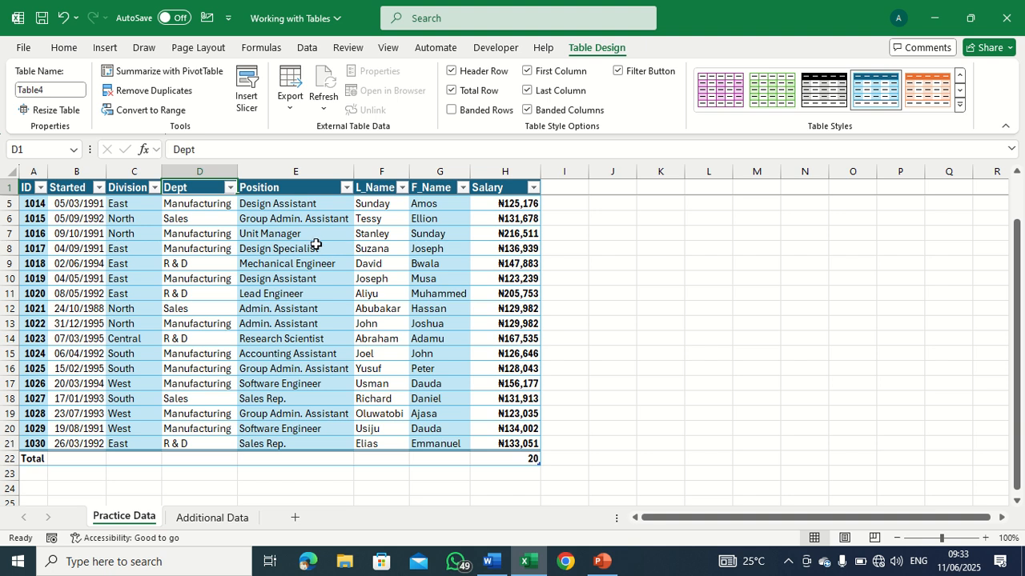
click(231, 187)
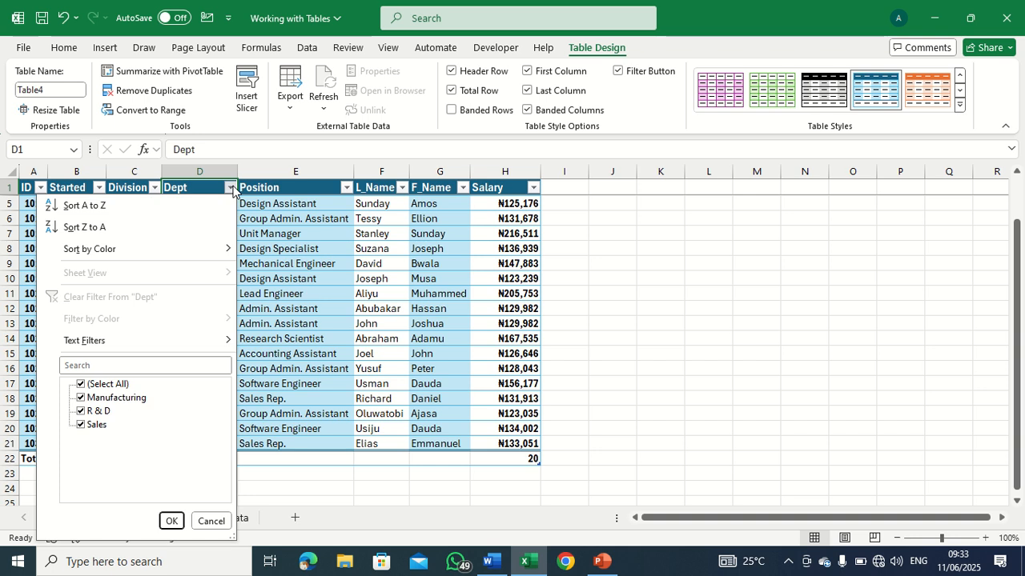
click(80, 385)
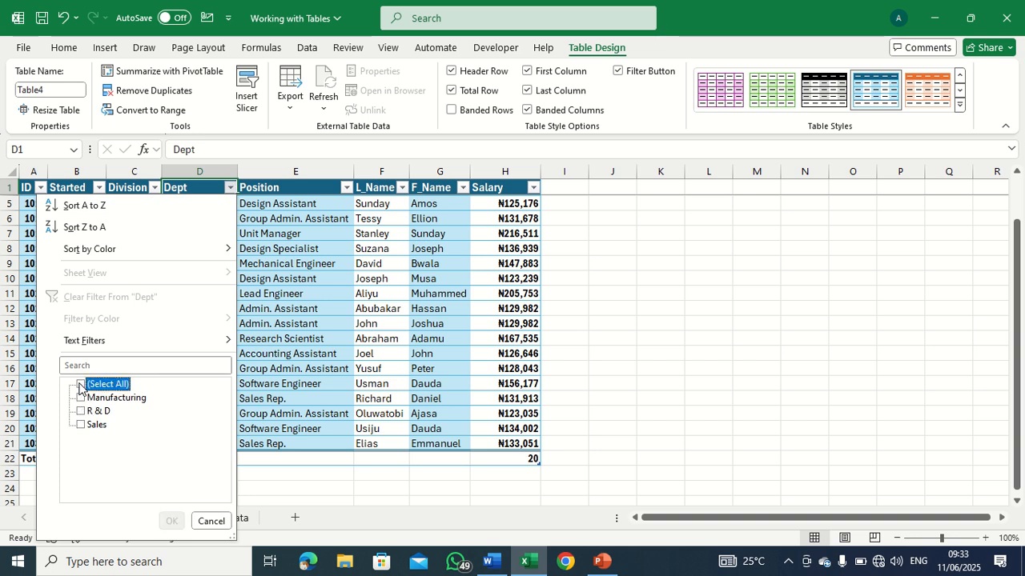
click(83, 399)
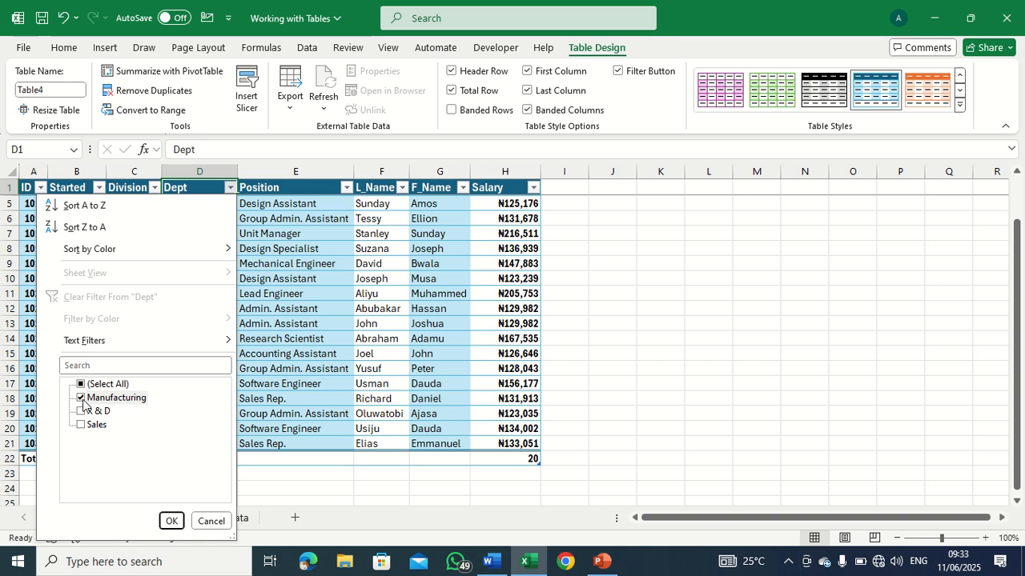
click(172, 521)
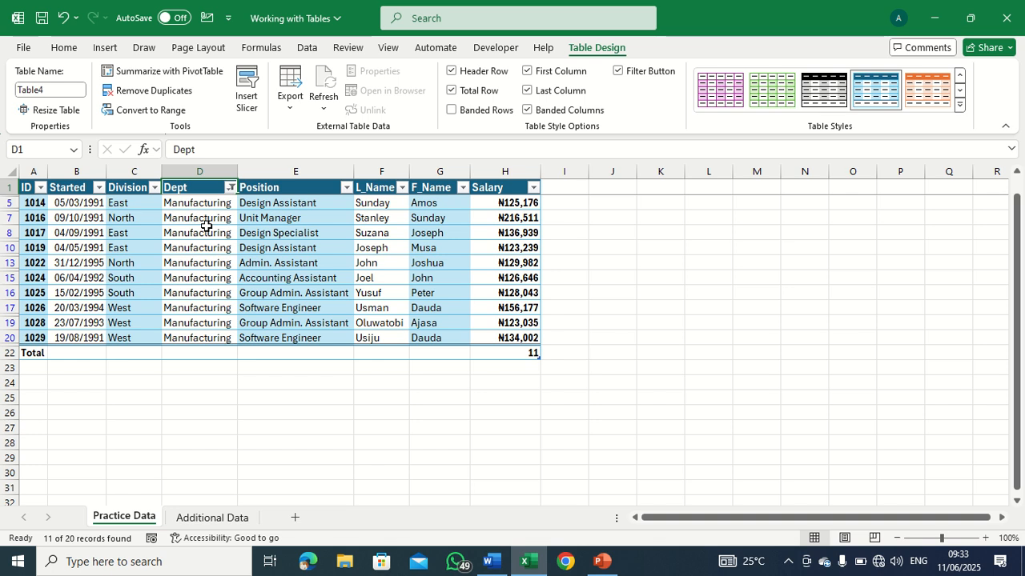
Choose Count again for the Salary total of the filtered records, and clear the Dept filter.
click(509, 354)
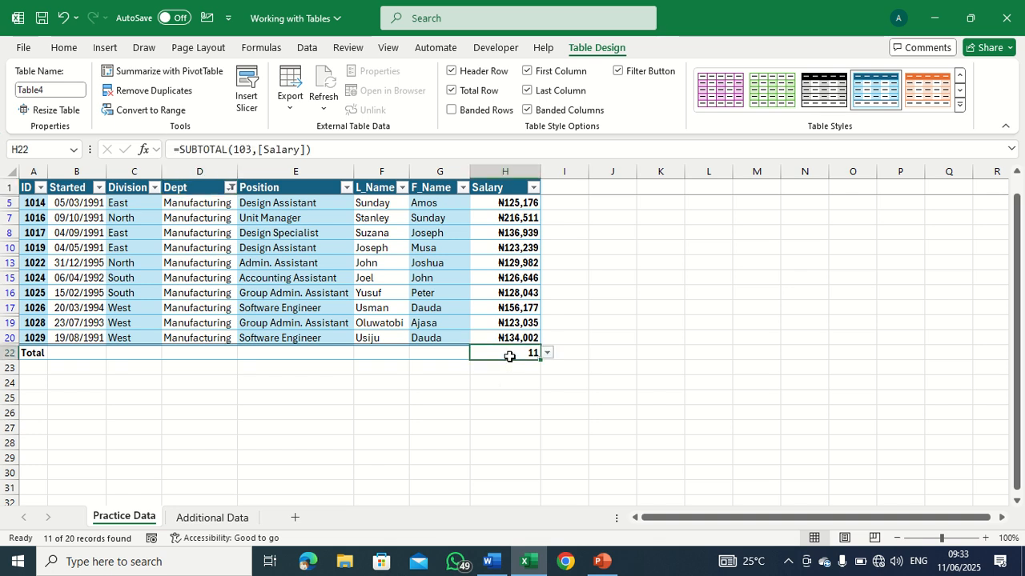
click(547, 353)
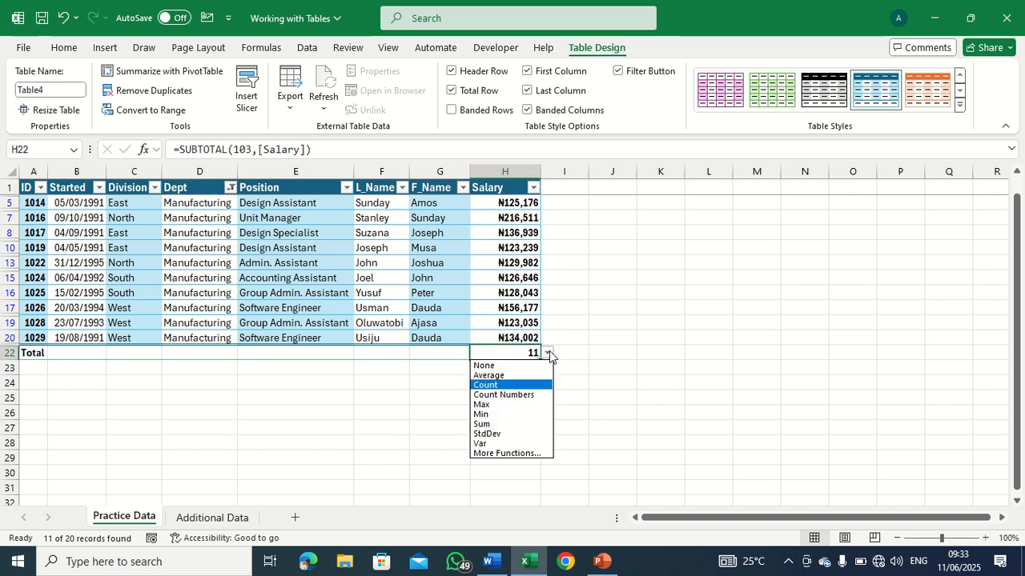
click(506, 382)
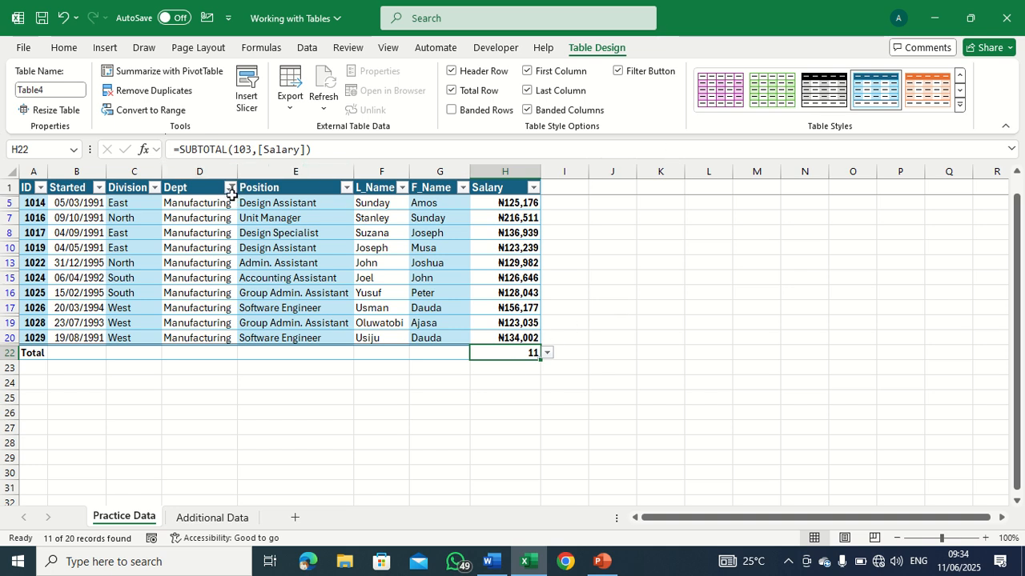
click(230, 187)
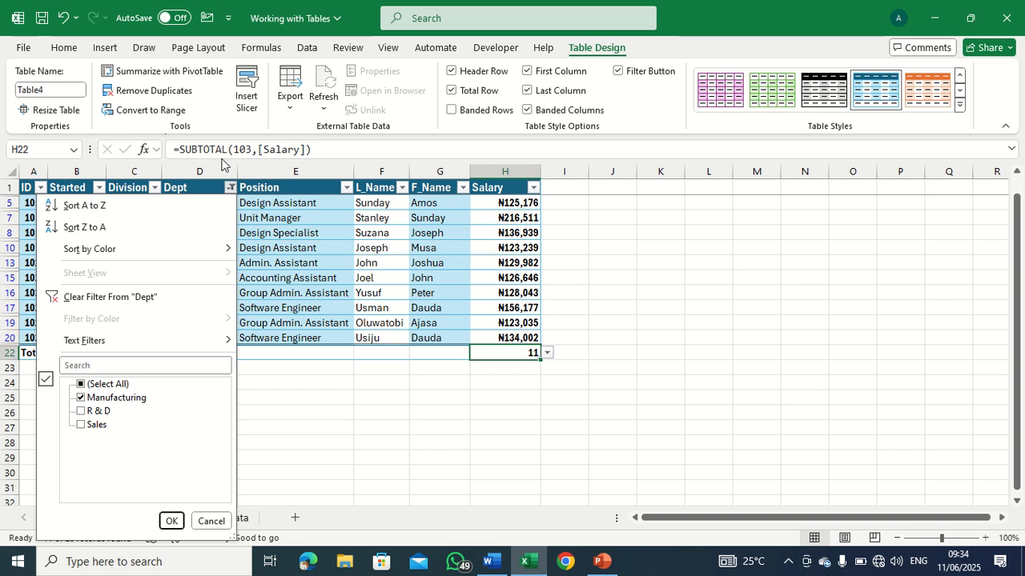
click(100, 300)
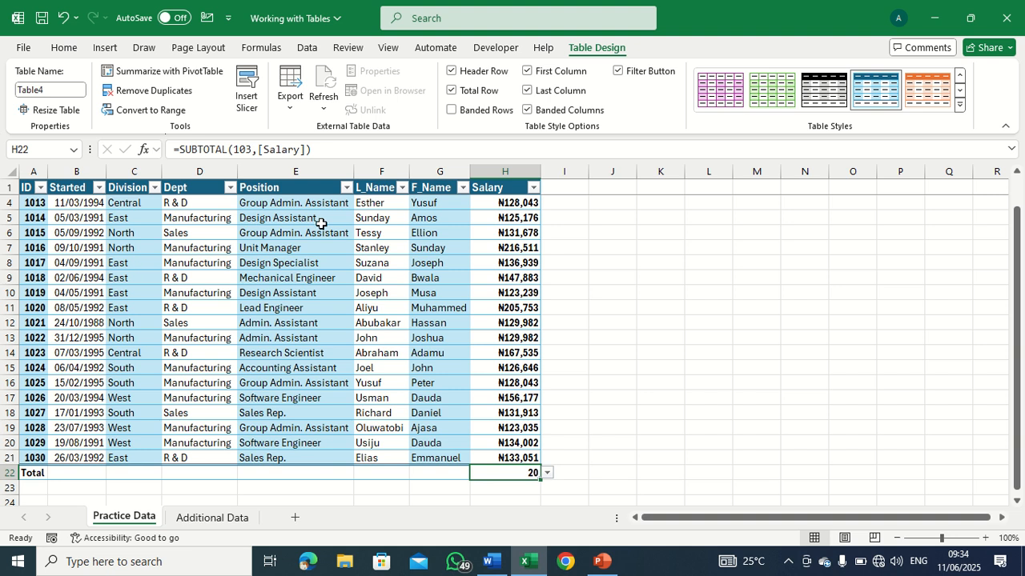
Sort the table by F_Name from A to Z, and clear the applied sort setting.
click(462, 189)
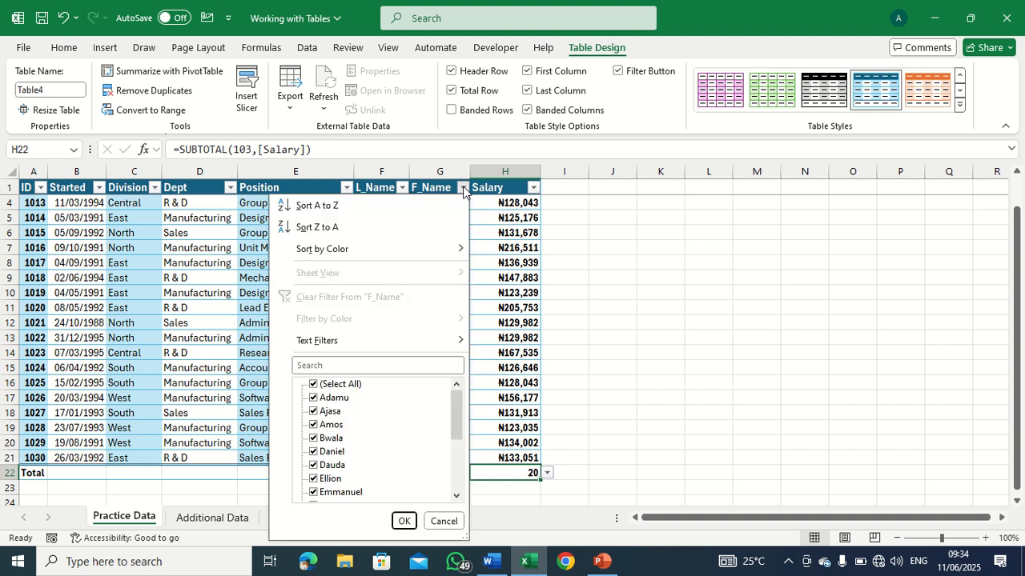
click(365, 209)
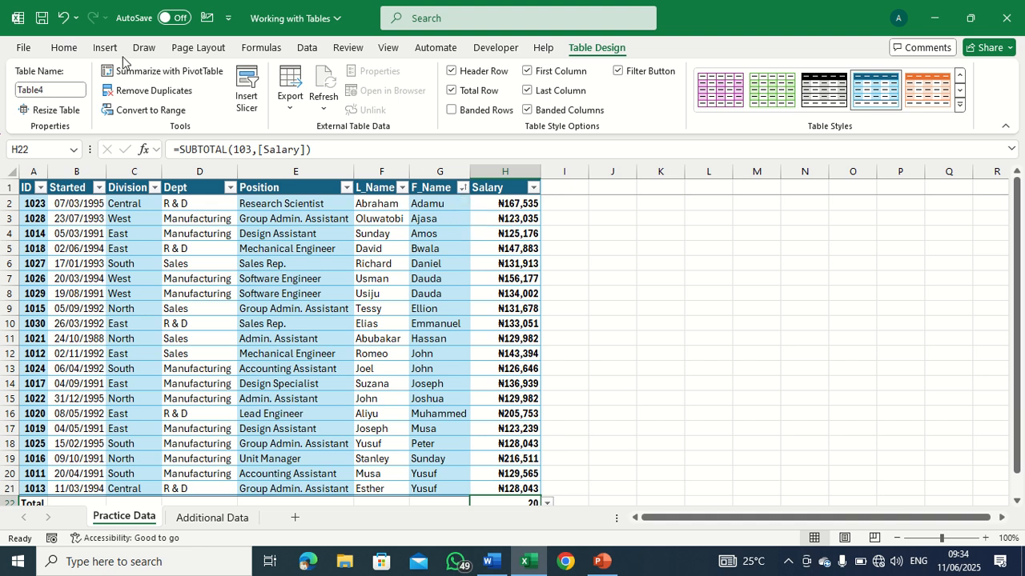
click(64, 47)
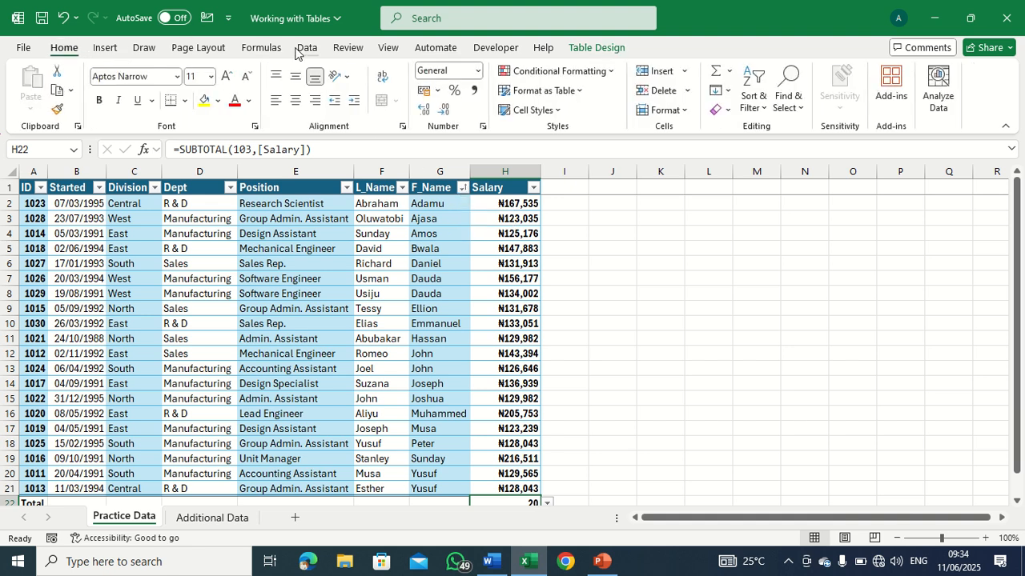
click(760, 104)
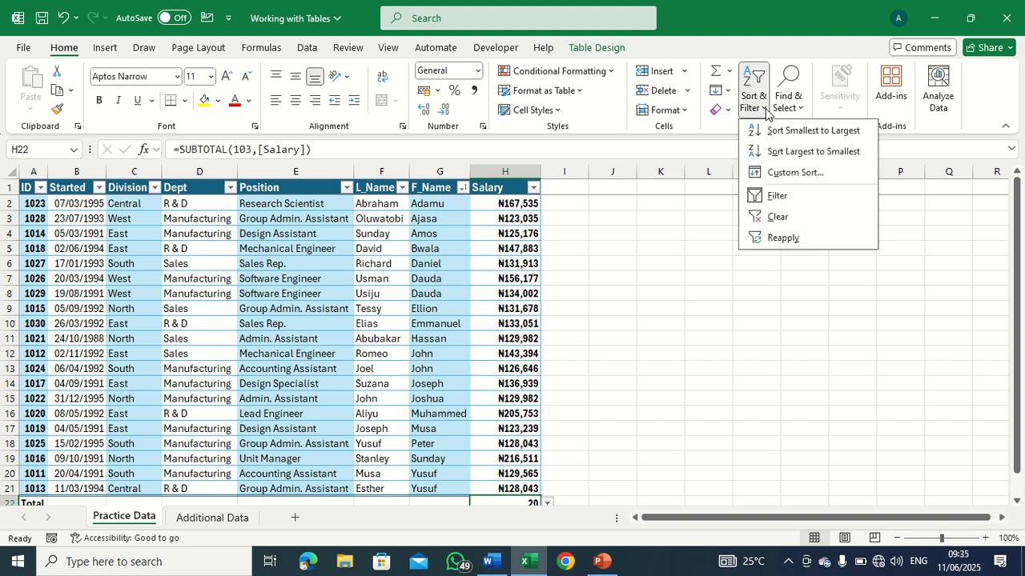
click(786, 218)
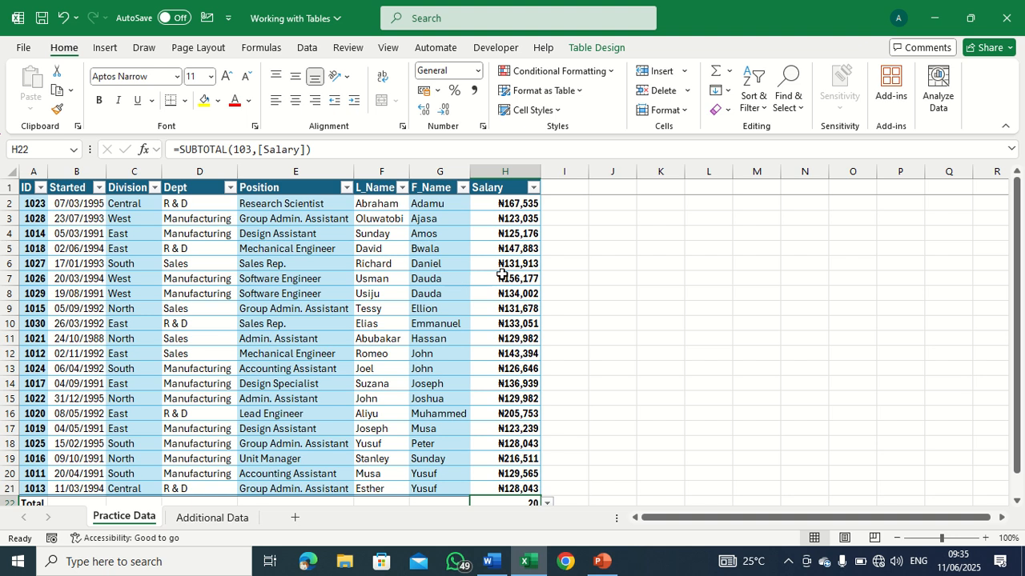
click(387, 233)
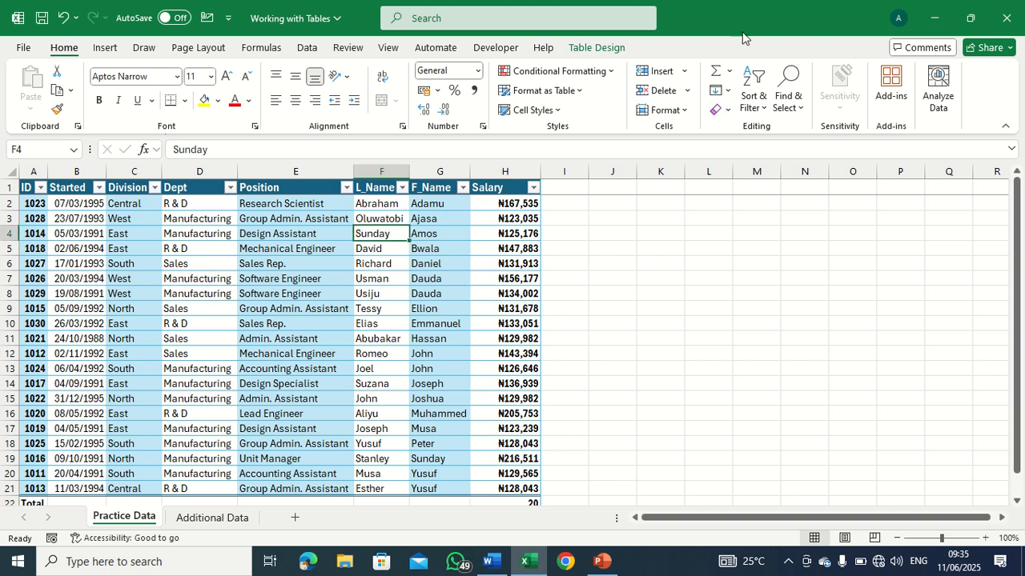
Browse the light, medium and dark table style options for the employee table without applying a different one.
click(599, 49)
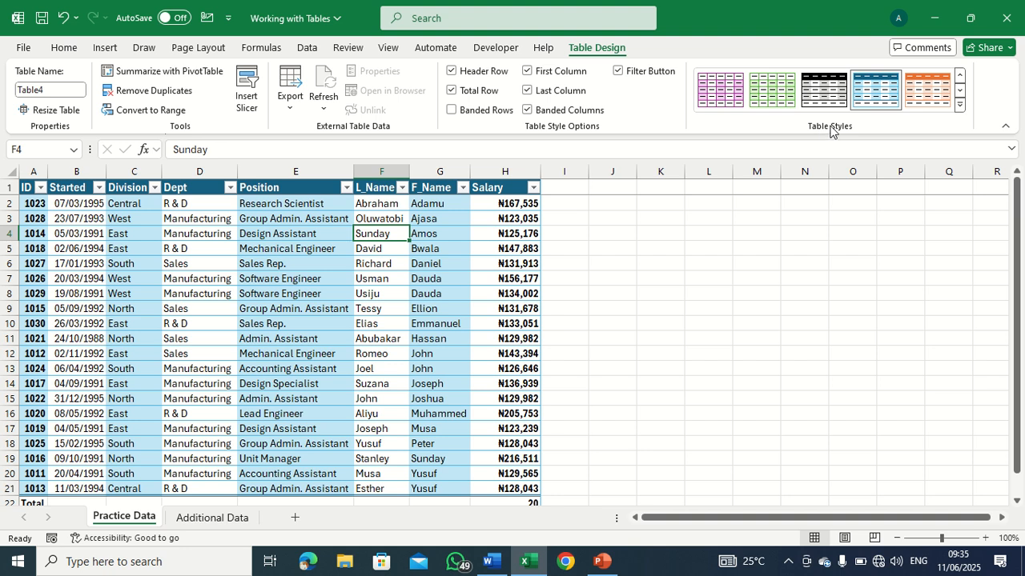
click(959, 104)
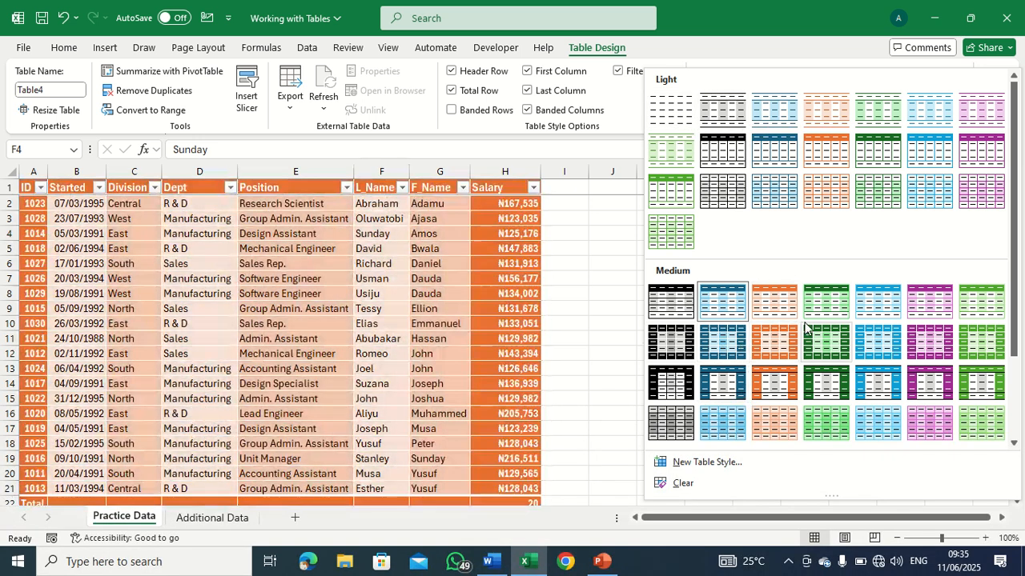
scroll(788, 320, down, 2)
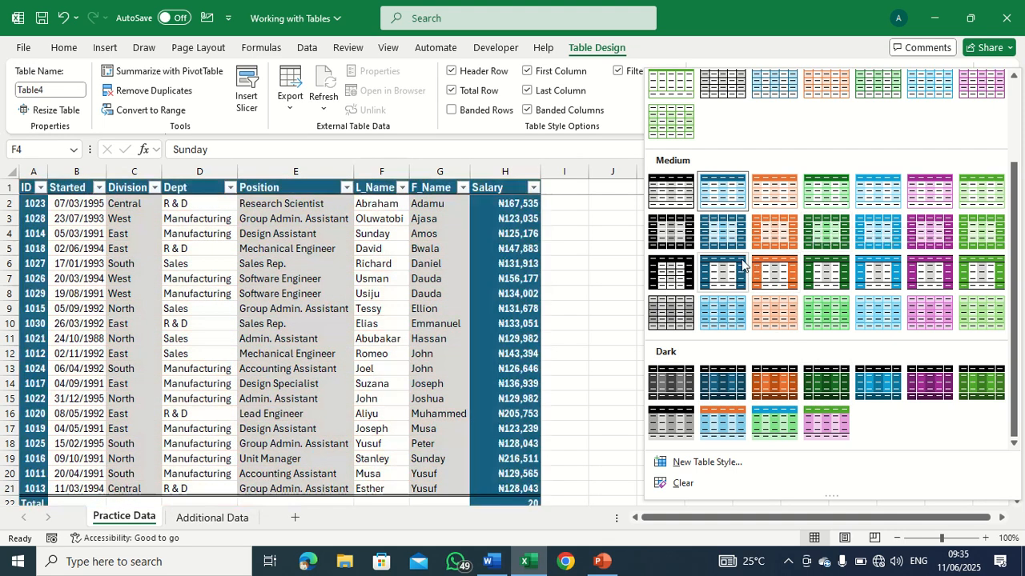
scroll(749, 246, up, 2)
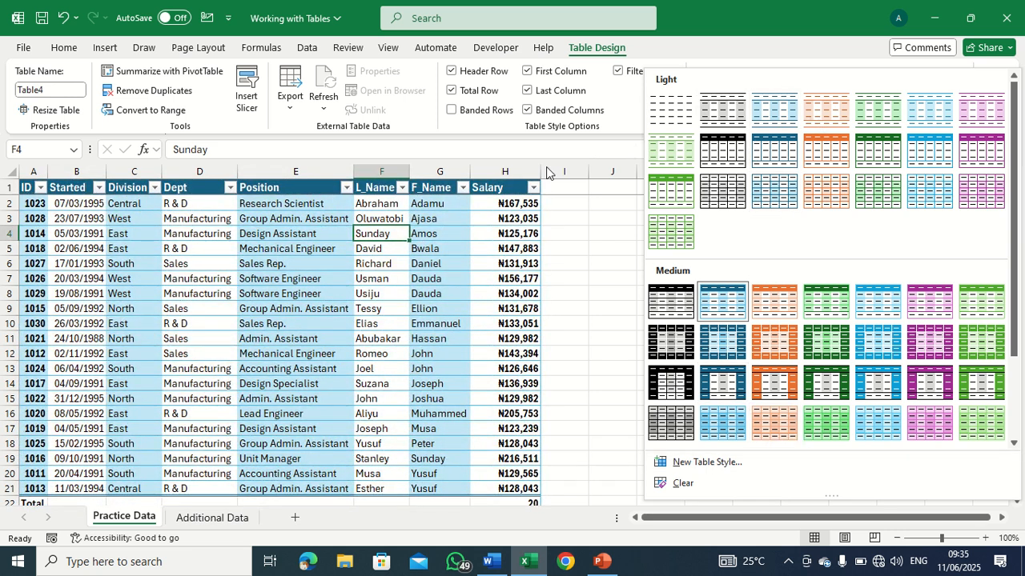
click(623, 124)
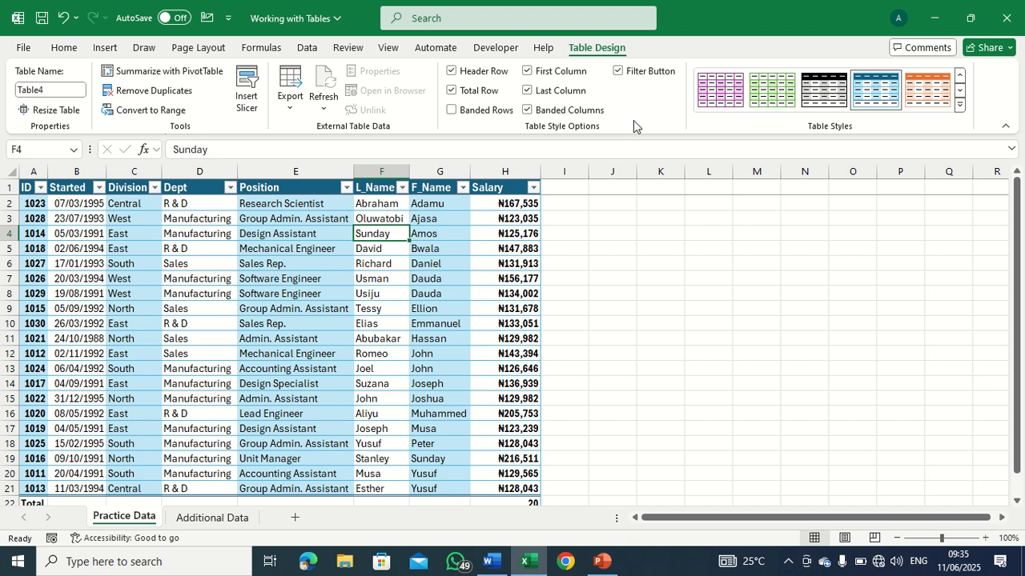
scroll(445, 289, down, 1)
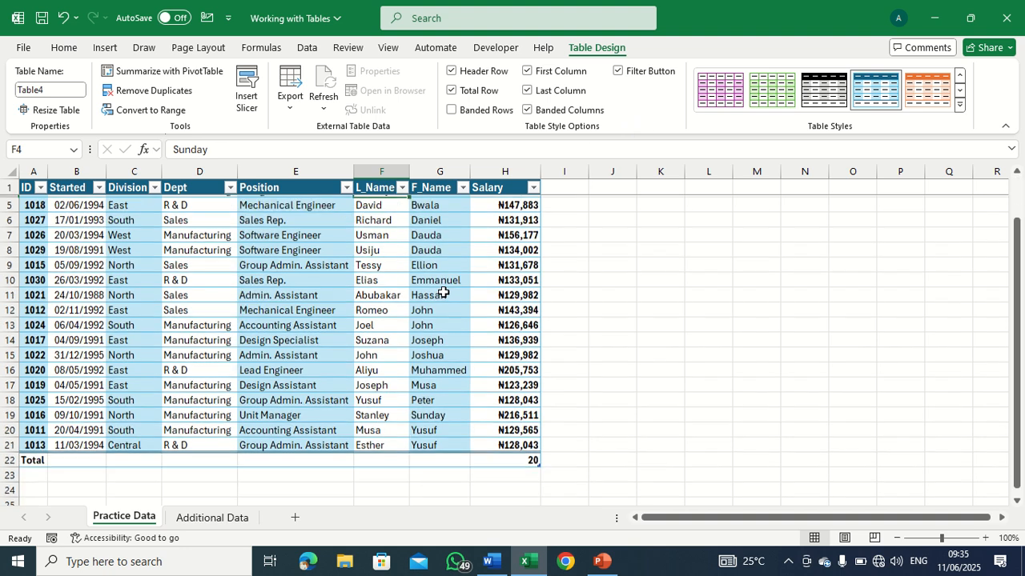
scroll(442, 288, up, 1)
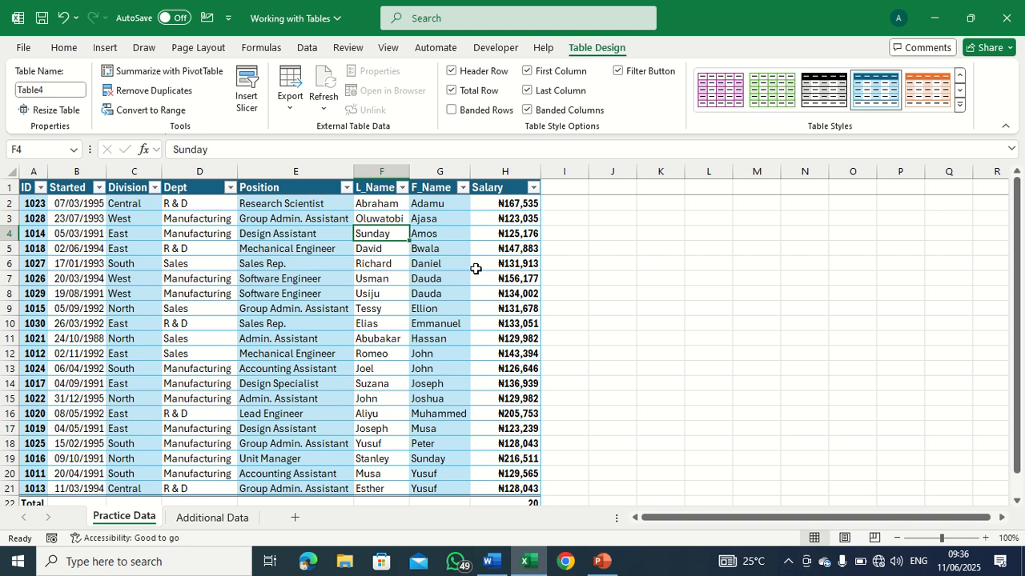
Add a Bonus column to the table by entering the header "Bonus" in cell I1.
click(570, 188)
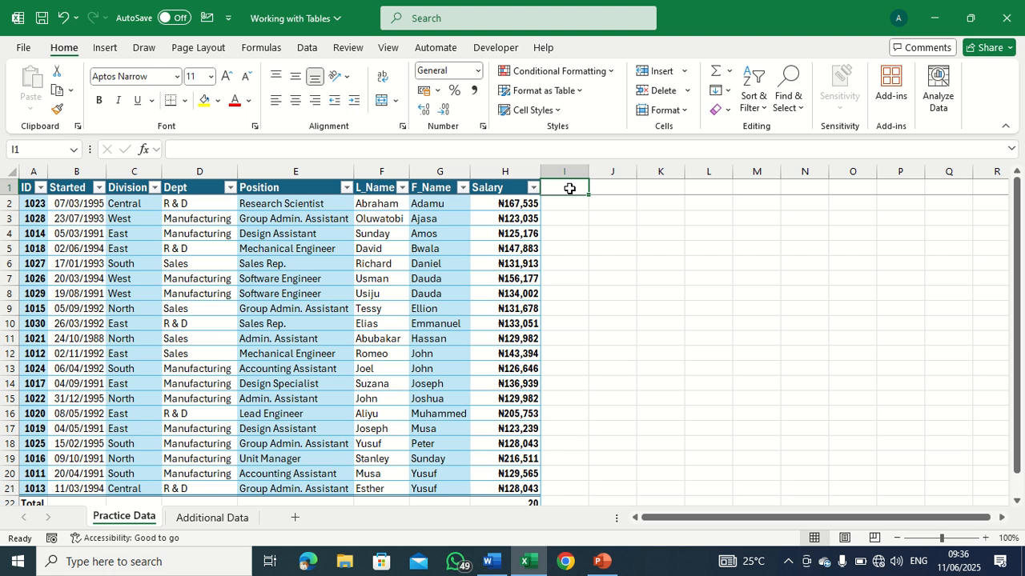
text(Bonus)
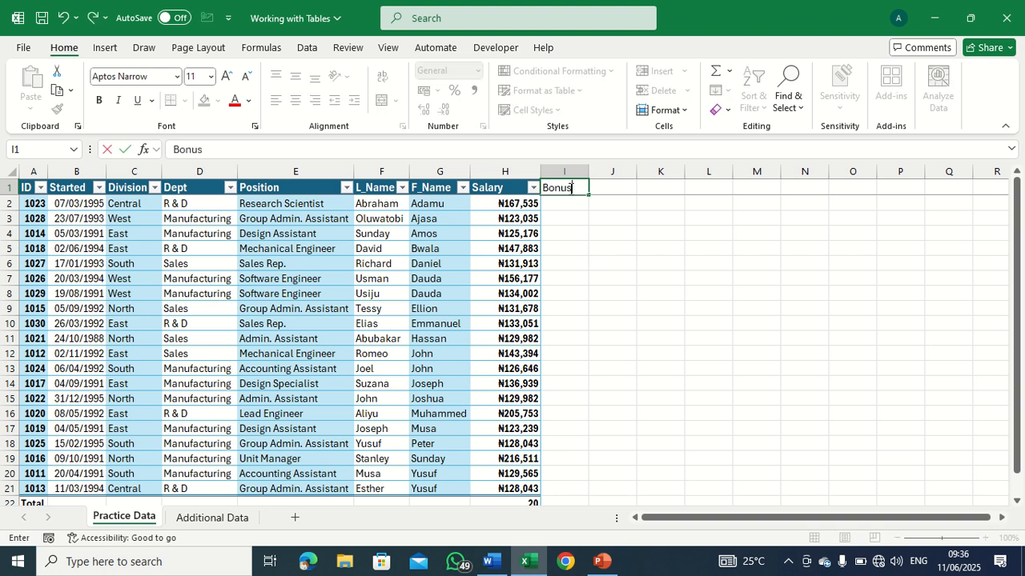
key(Return)
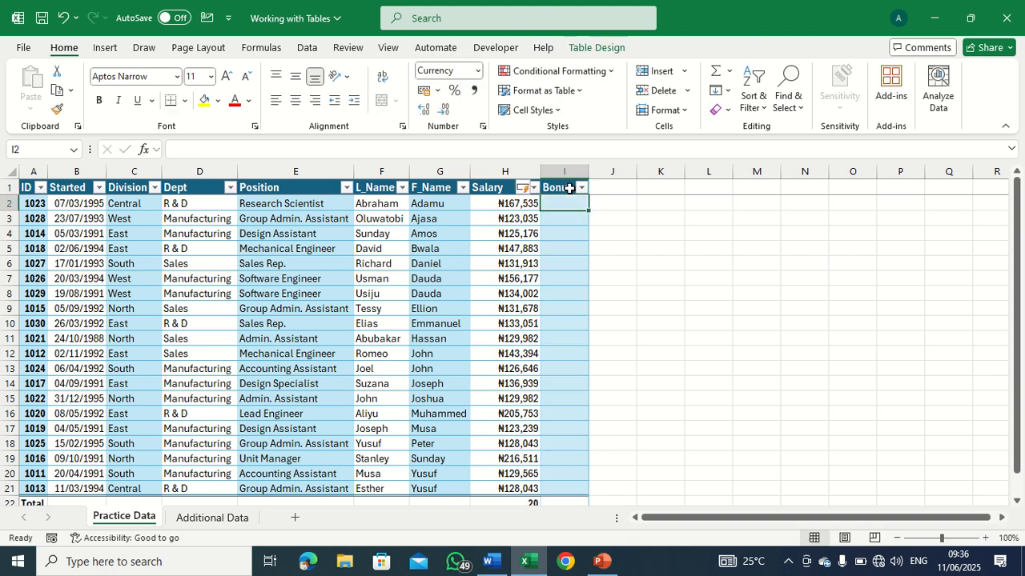
click(649, 248)
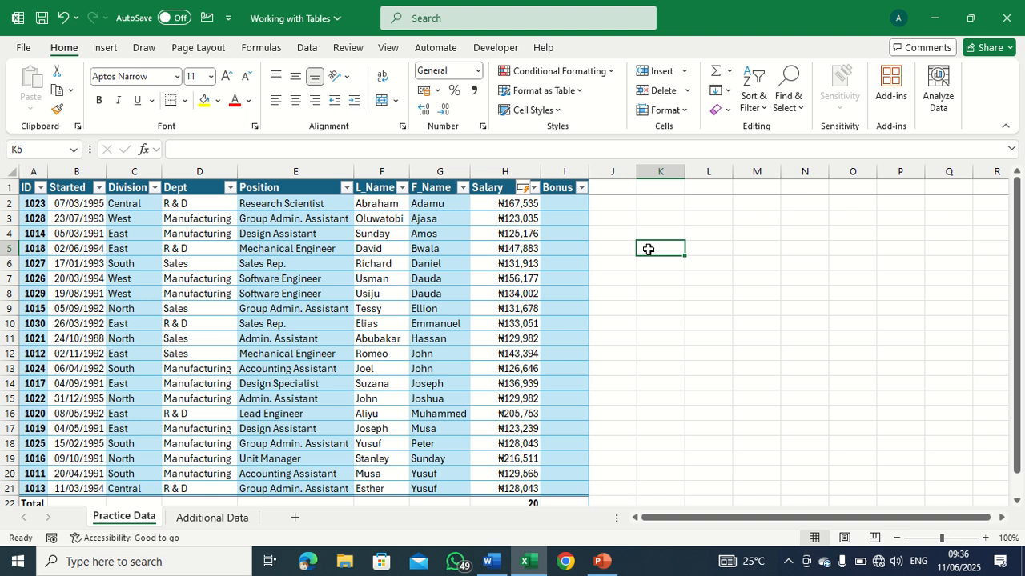
click(578, 208)
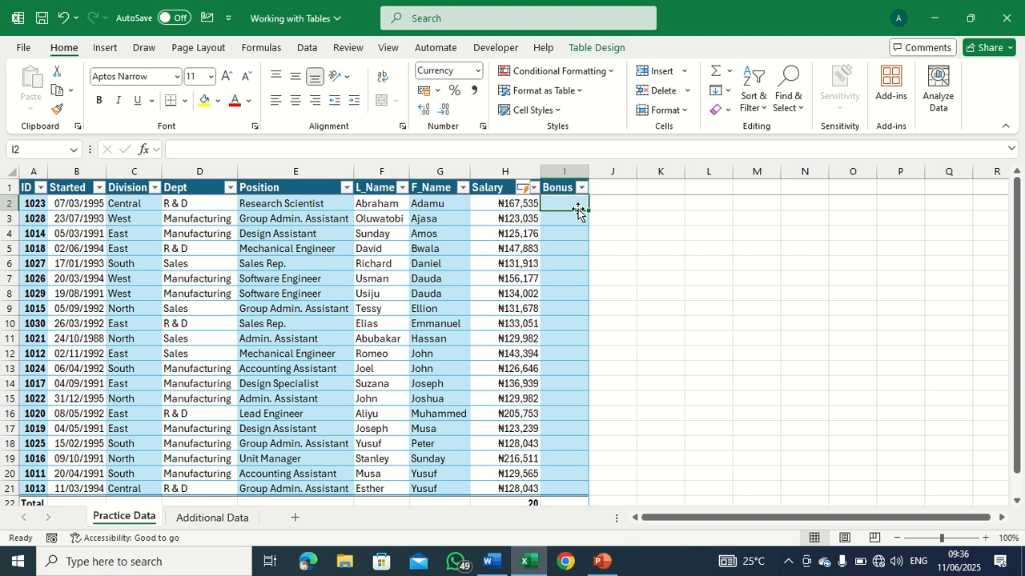
text(=)
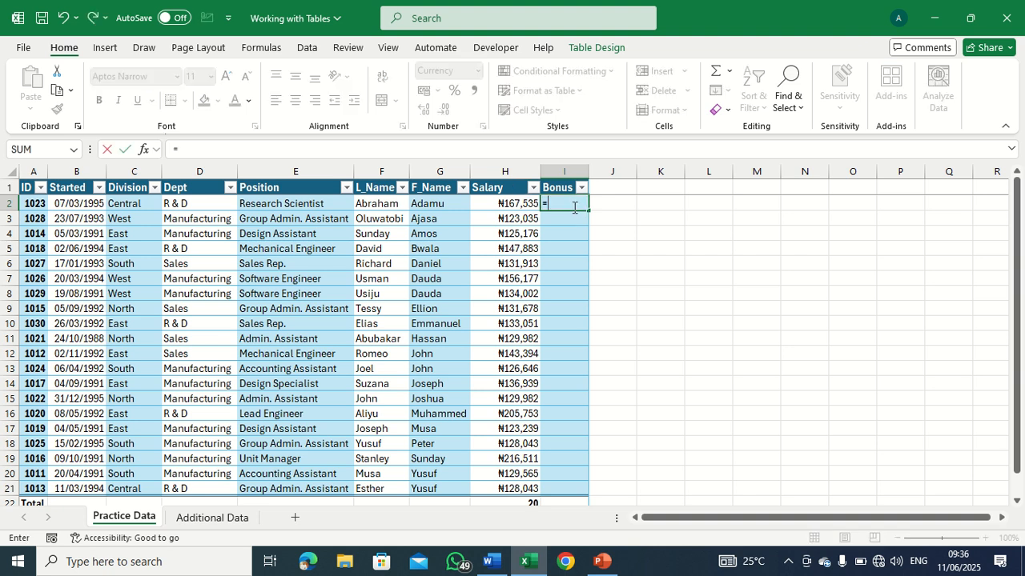
click(529, 204)
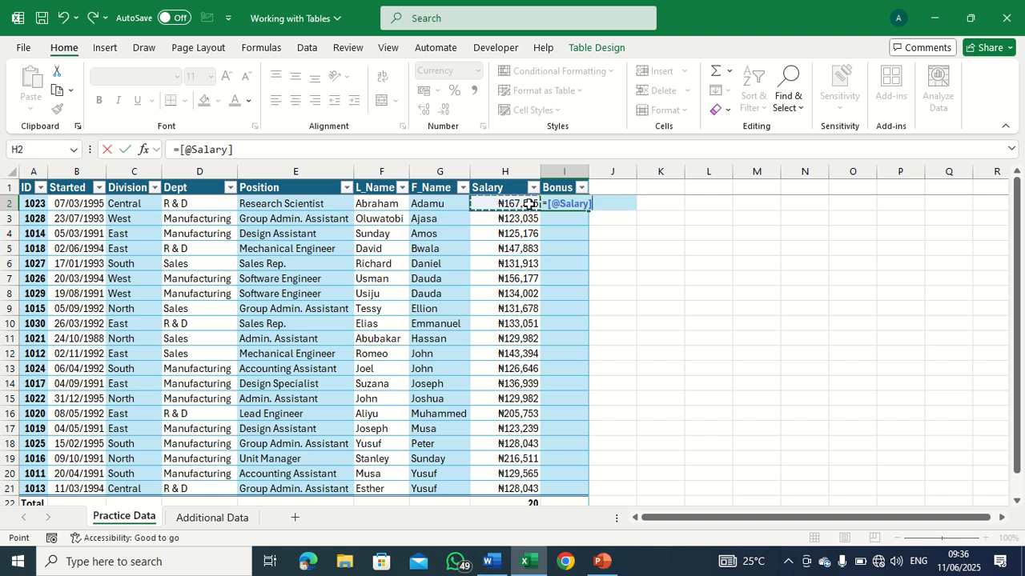
text(*0.5)
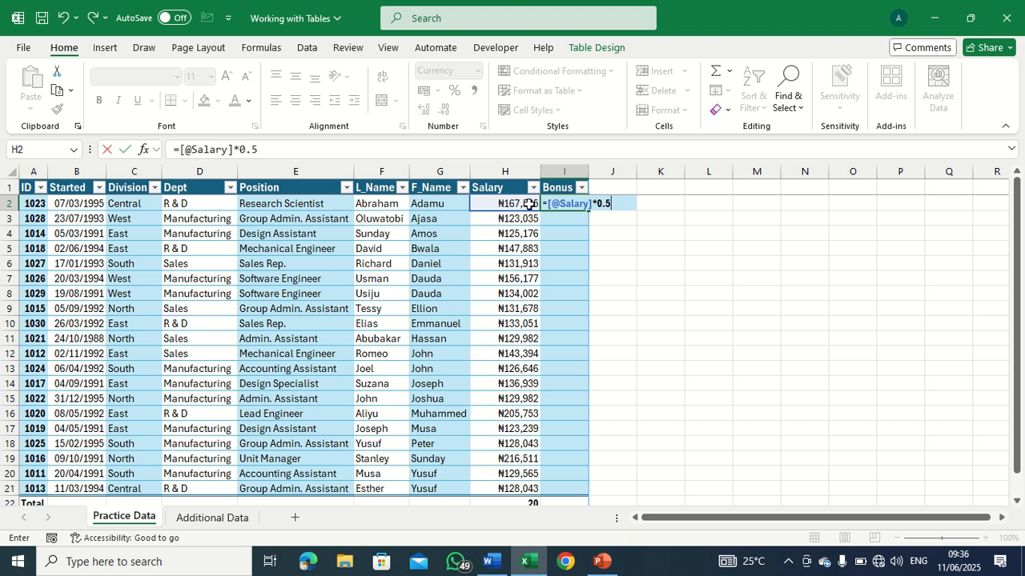
key(Return)
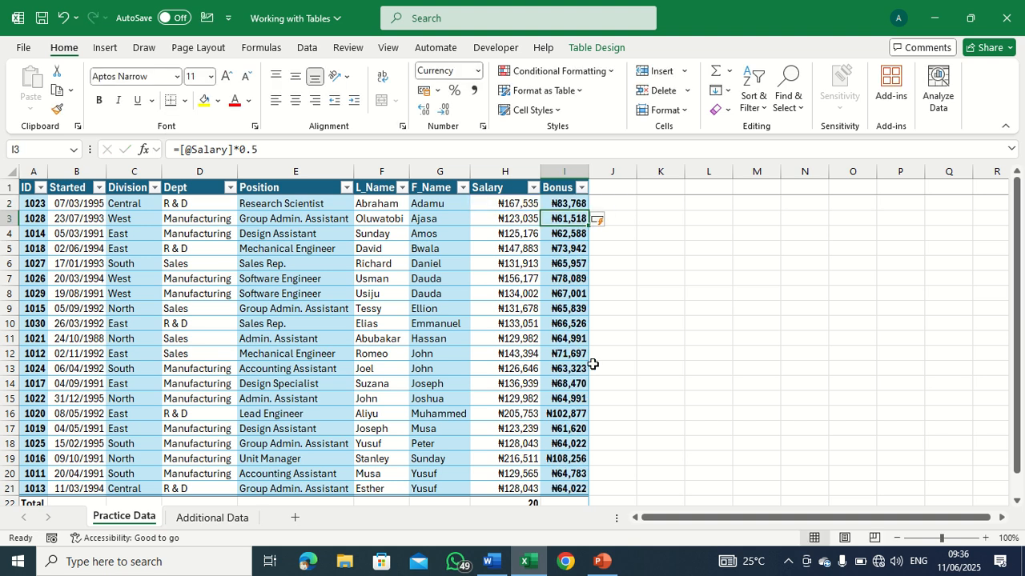
Undo the Bonus column's automatic fill and the formula entry in I2.
click(578, 233)
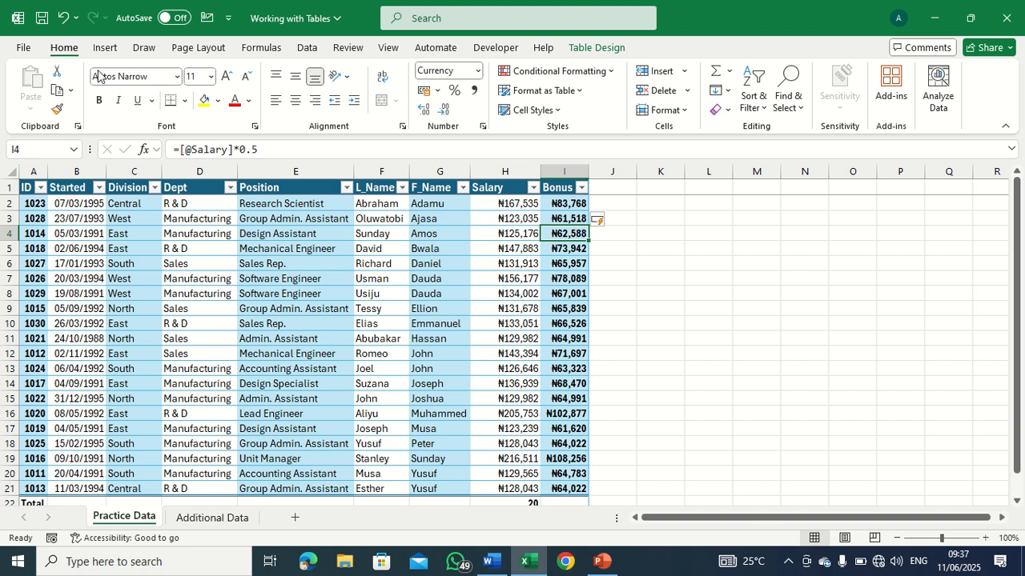
click(70, 20)
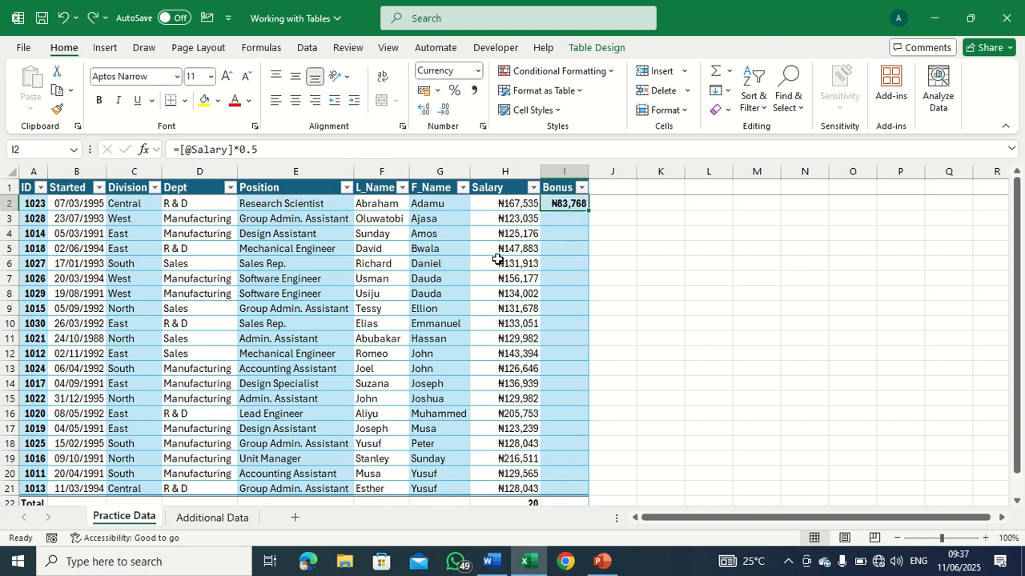
click(63, 18)
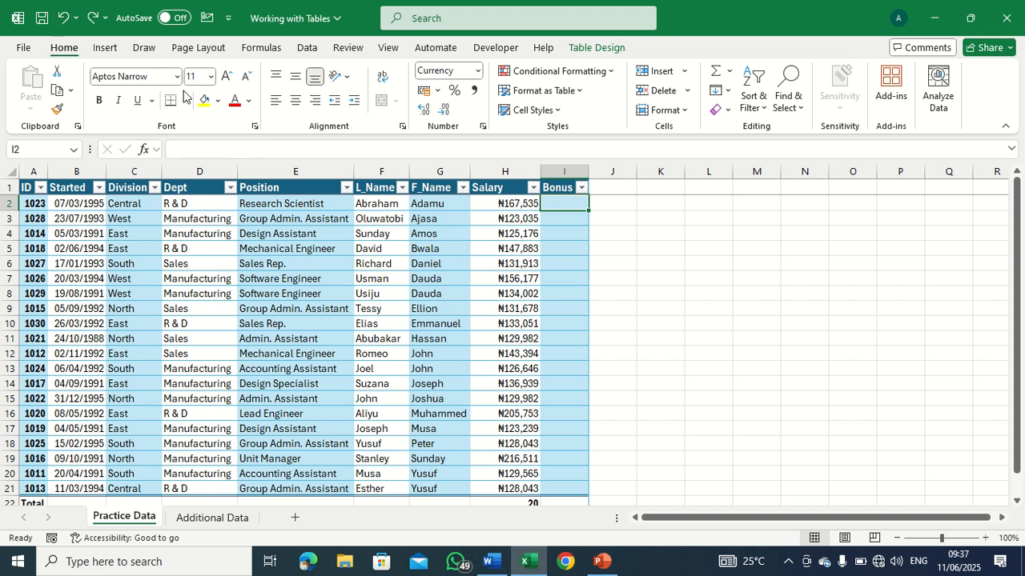
text(=)
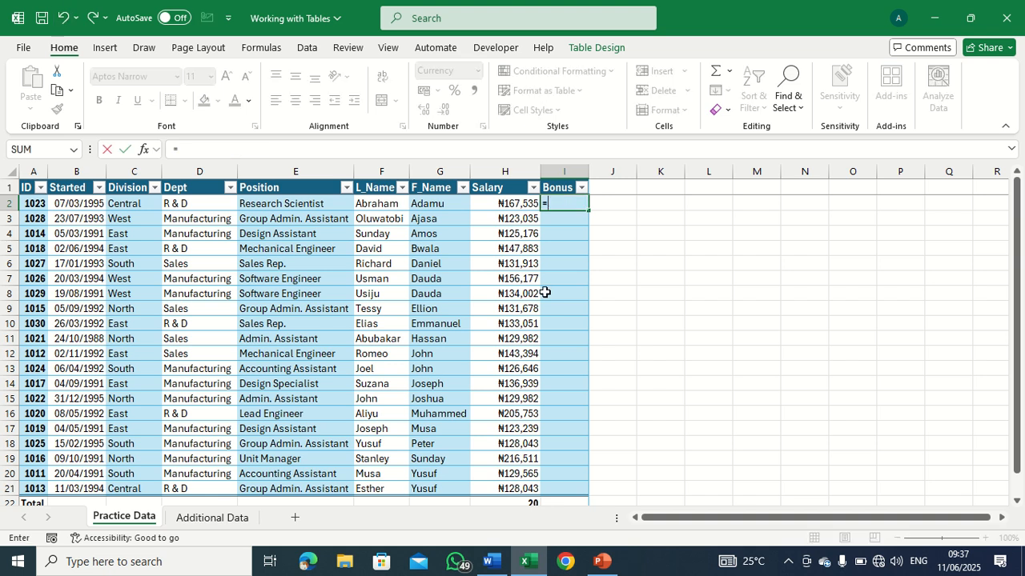
click(521, 203)
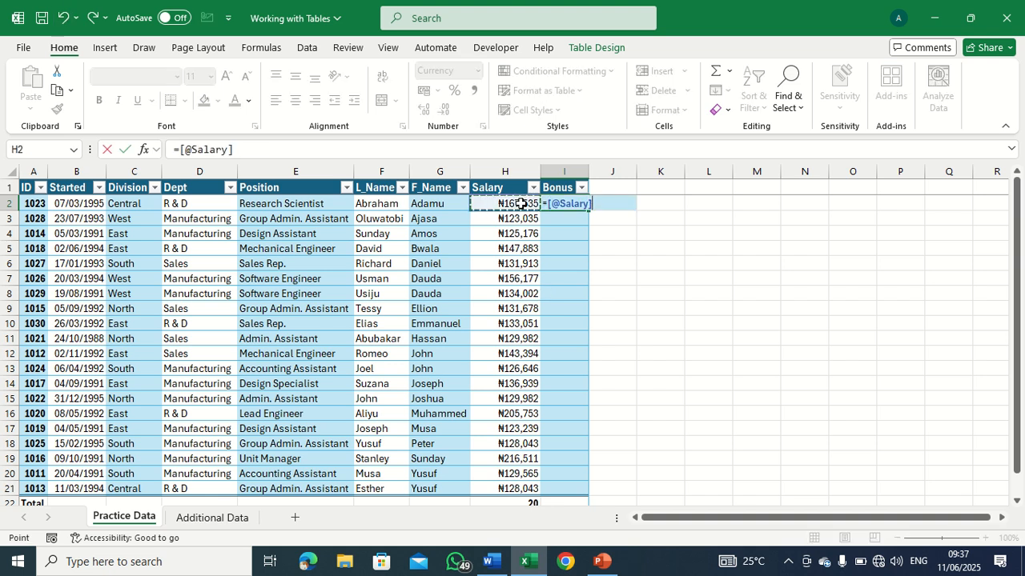
text(*)
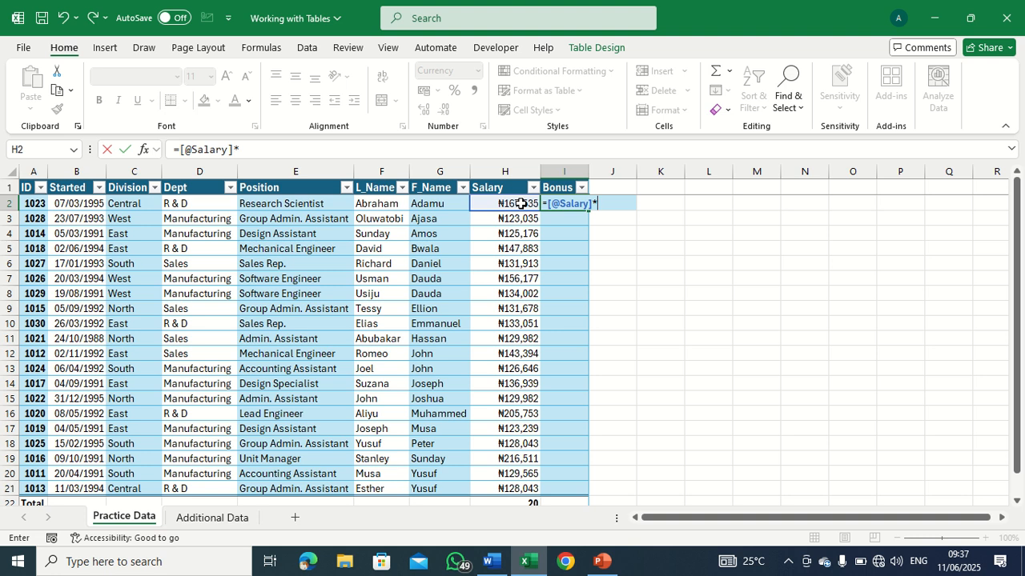
text(0.5)
key(Return)
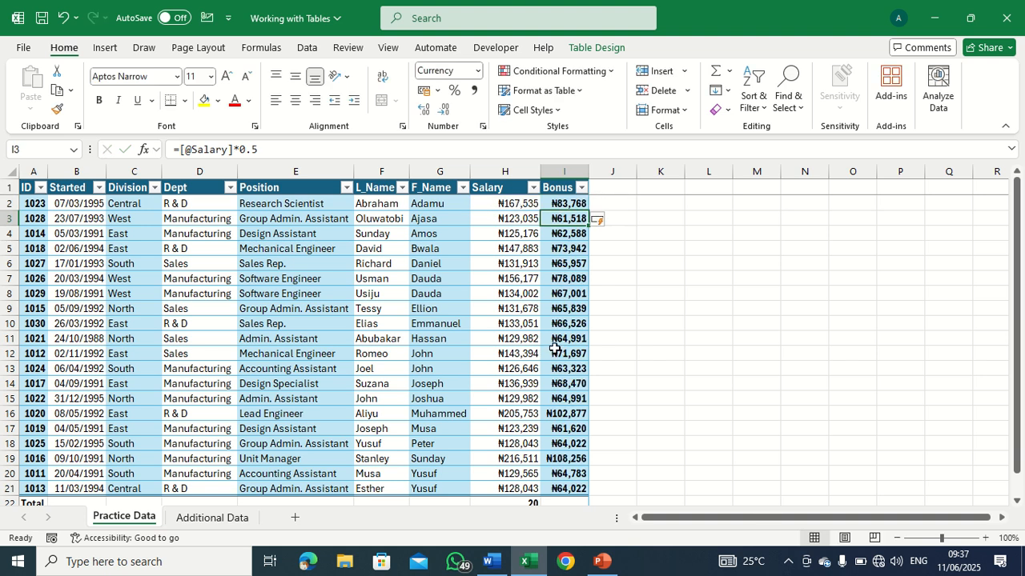
Set the Bonus column's total row calculation to Max.
scroll(557, 352, down, 1)
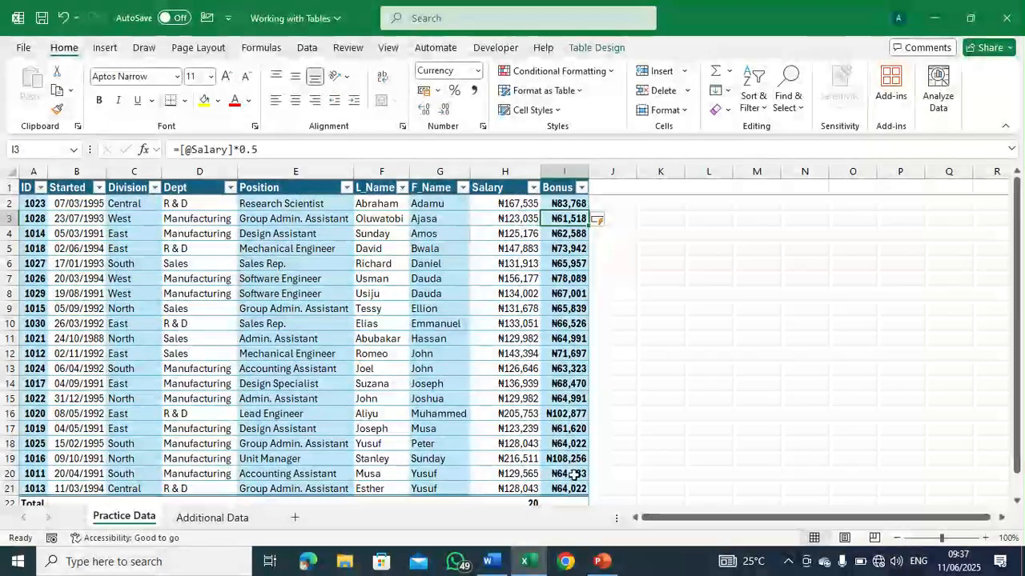
scroll(580, 488, down, 1)
click(574, 459)
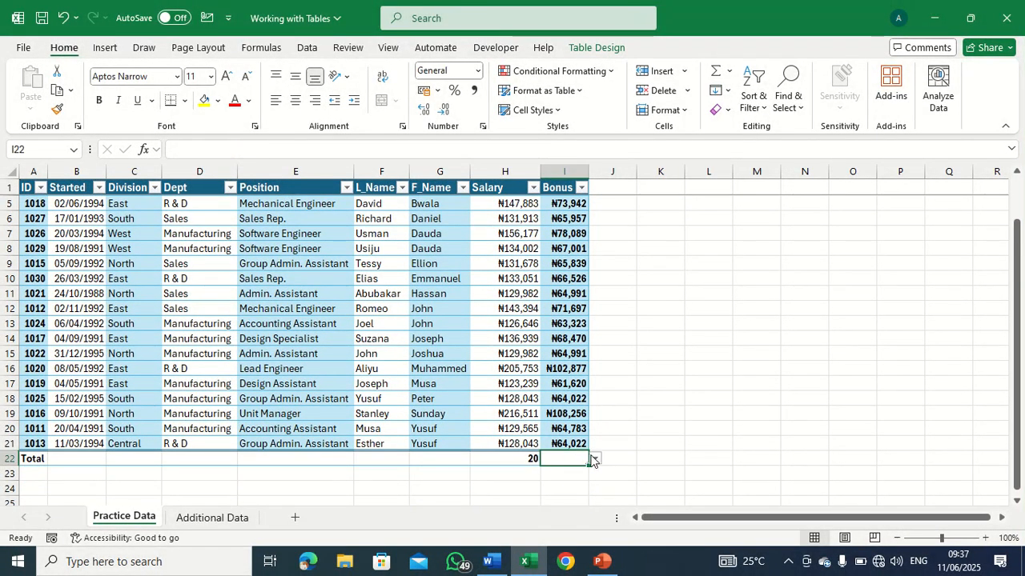
click(594, 458)
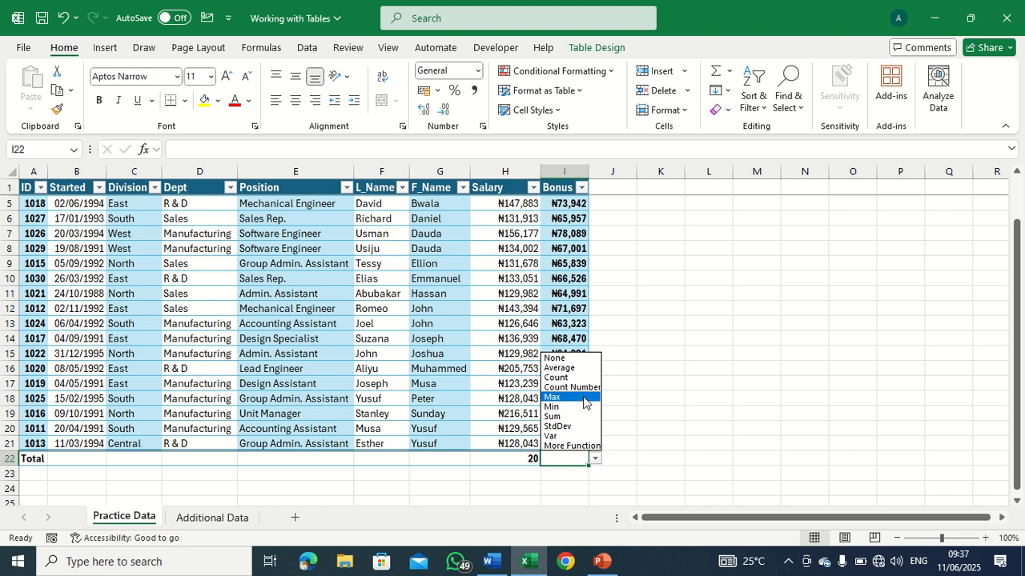
click(561, 397)
Change the Bonus column's total row calculation to Sum and autofit the column's width.
click(595, 459)
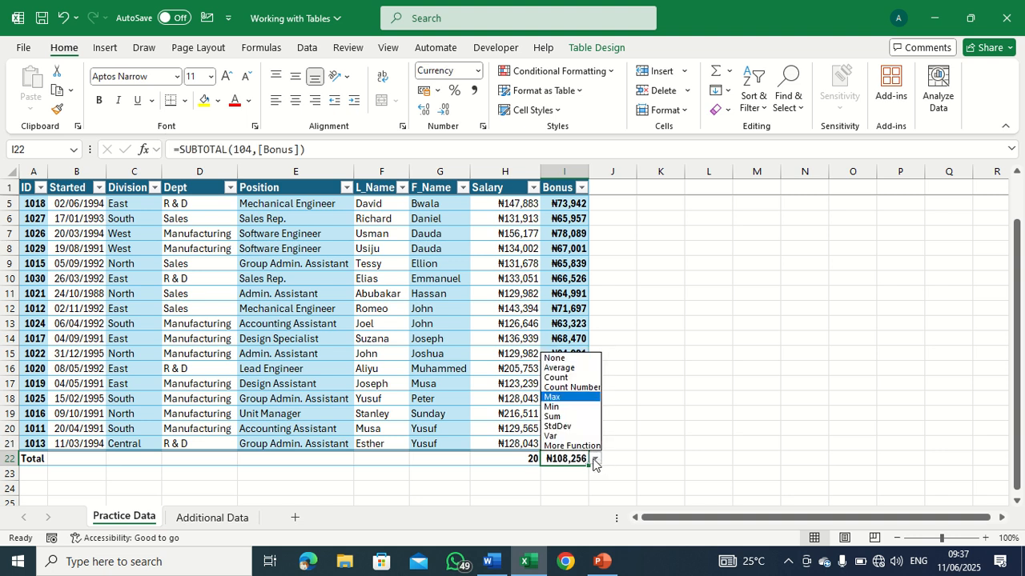
click(552, 416)
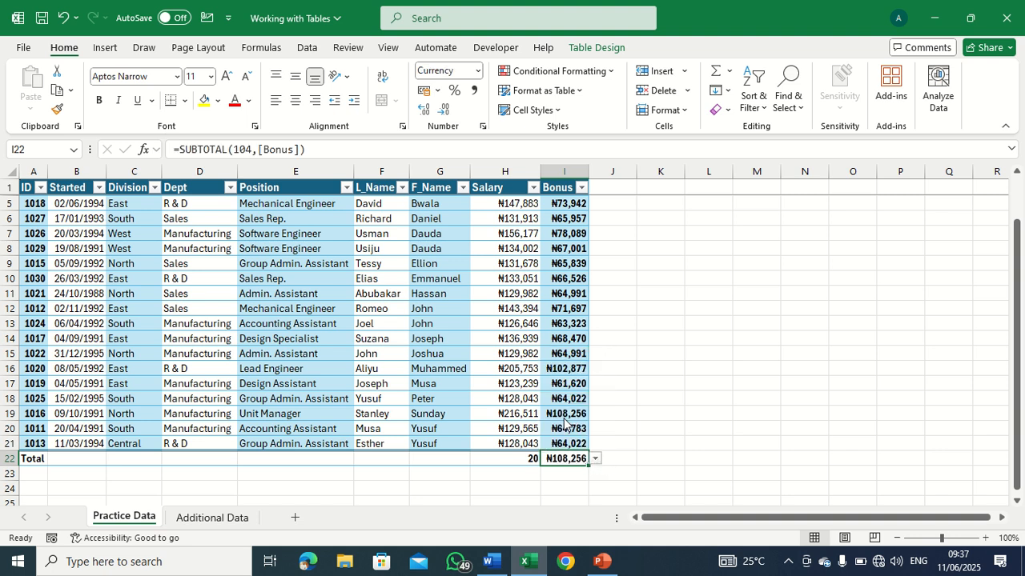
double_click(588, 172)
Change the Salary column's total row calculation to Sum.
click(519, 457)
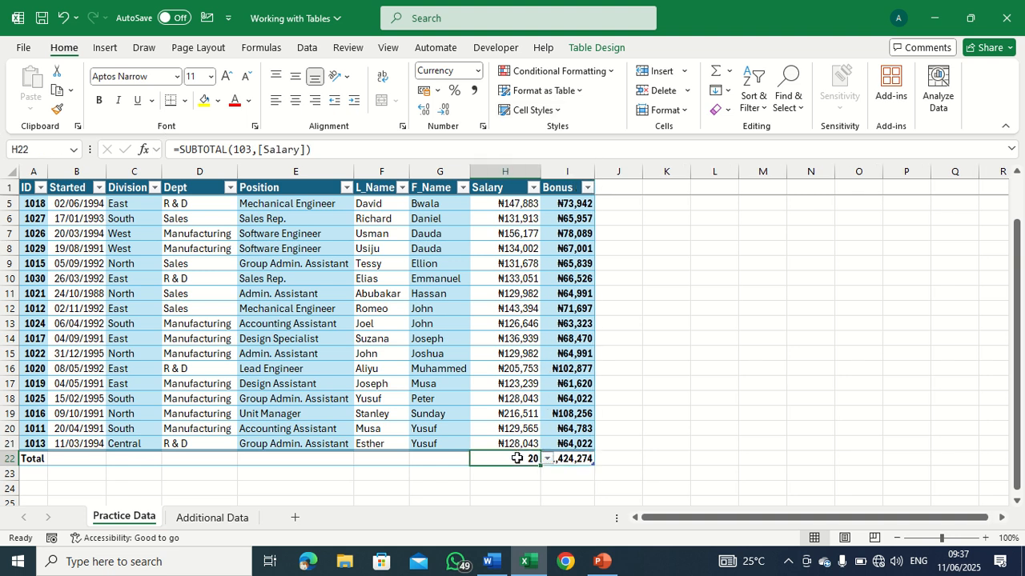
click(546, 459)
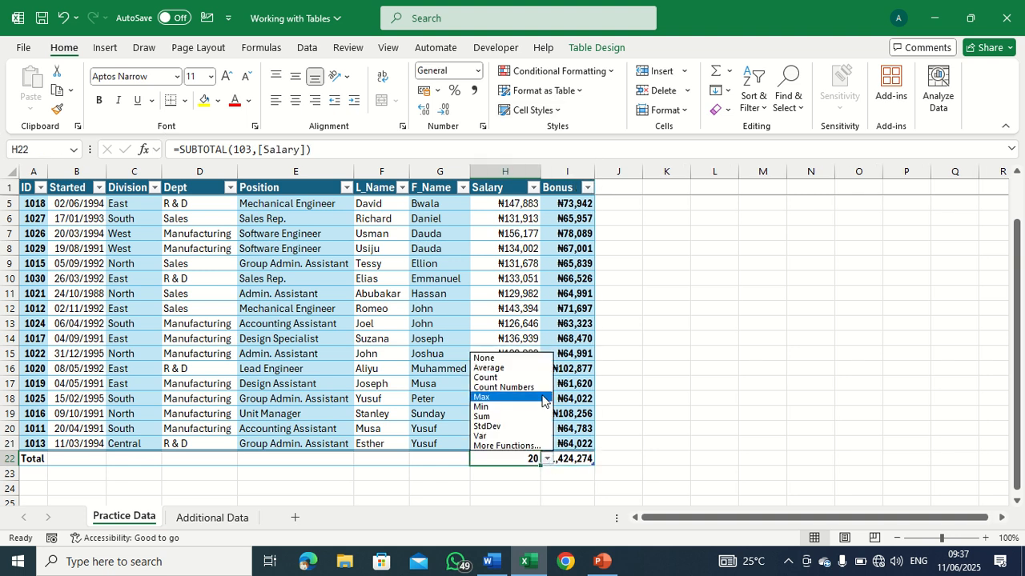
click(516, 416)
click(638, 410)
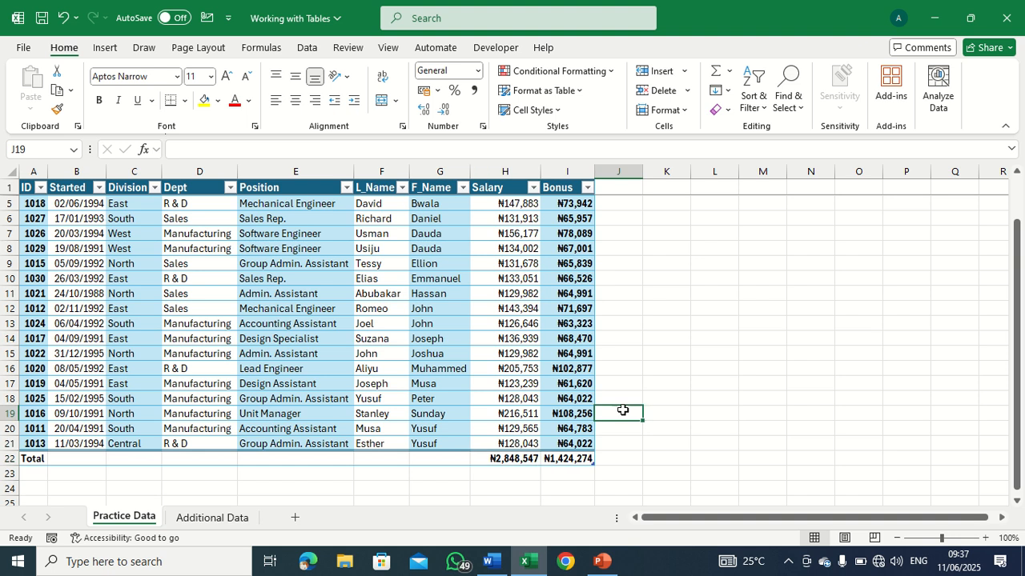
Examine the Bonus column down to its total, the formula in its last data row, and the Salary cell in the same row.
scroll(564, 360, up, 1)
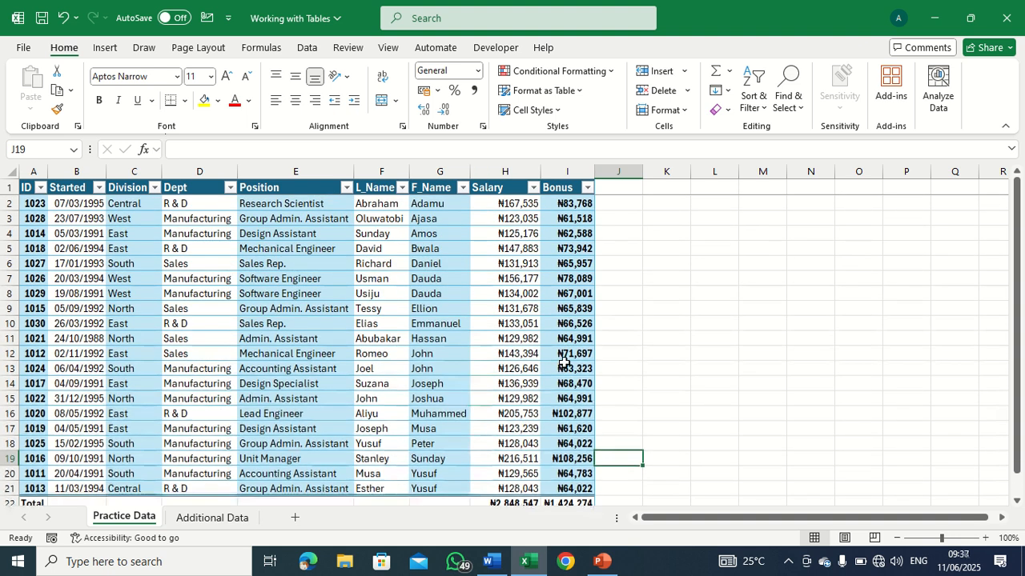
scroll(564, 360, down, 1)
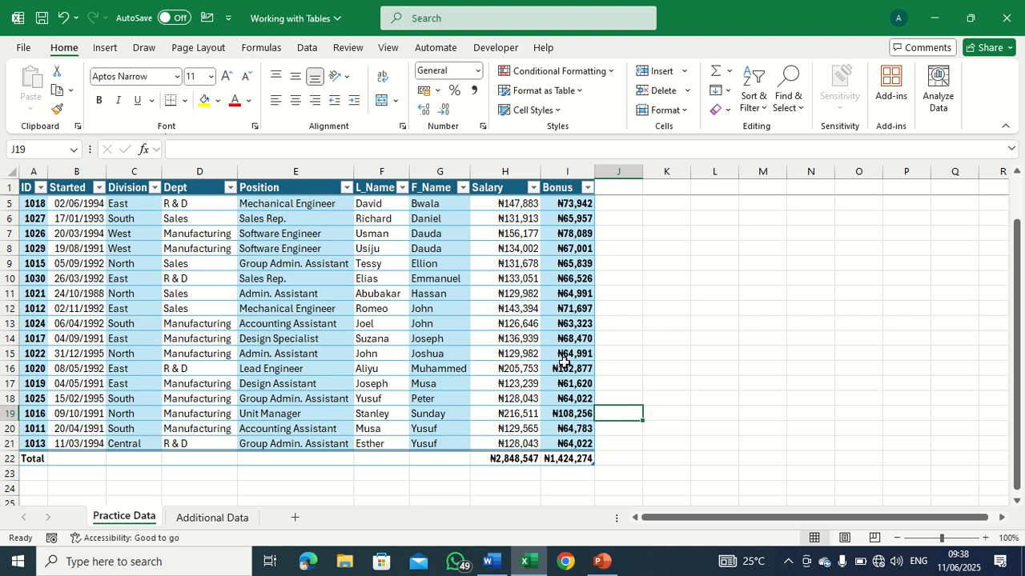
scroll(564, 362, up, 1)
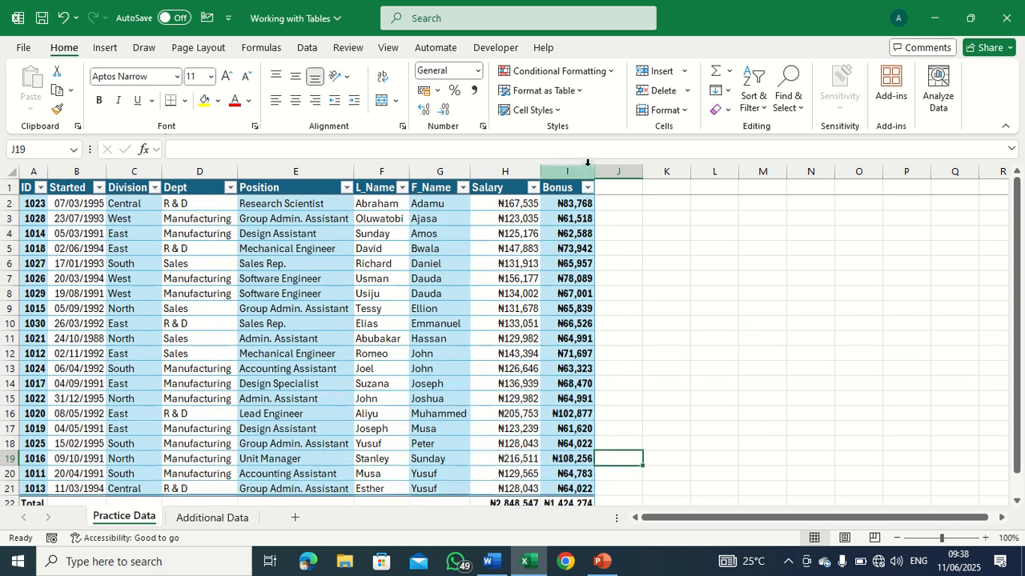
click(574, 171)
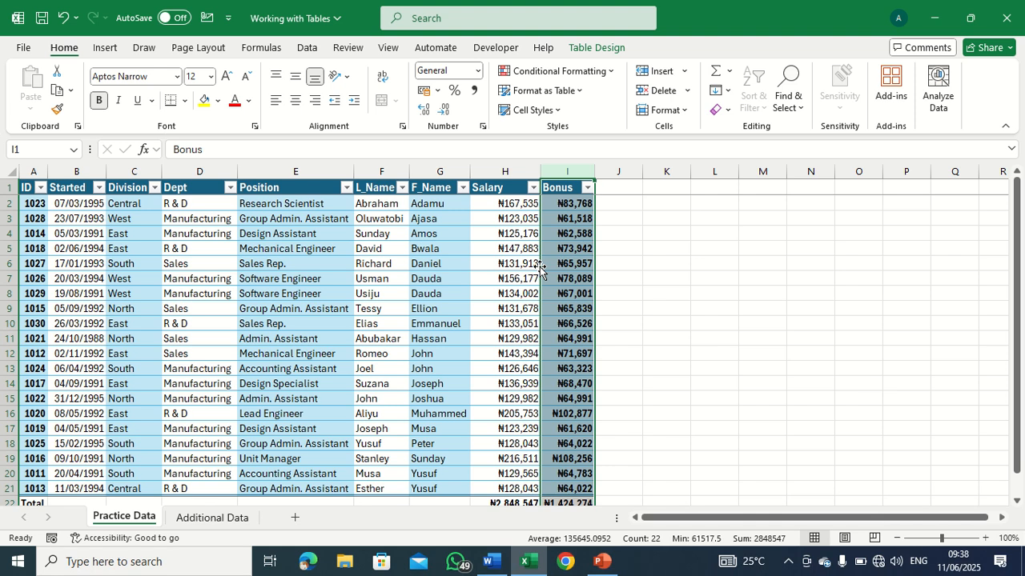
scroll(541, 269, down, 1)
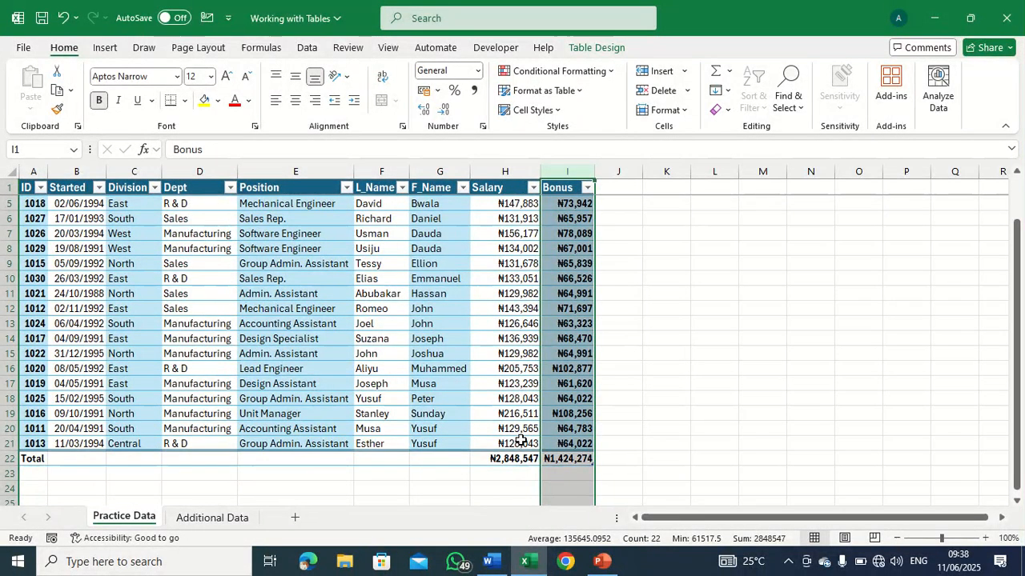
click(554, 444)
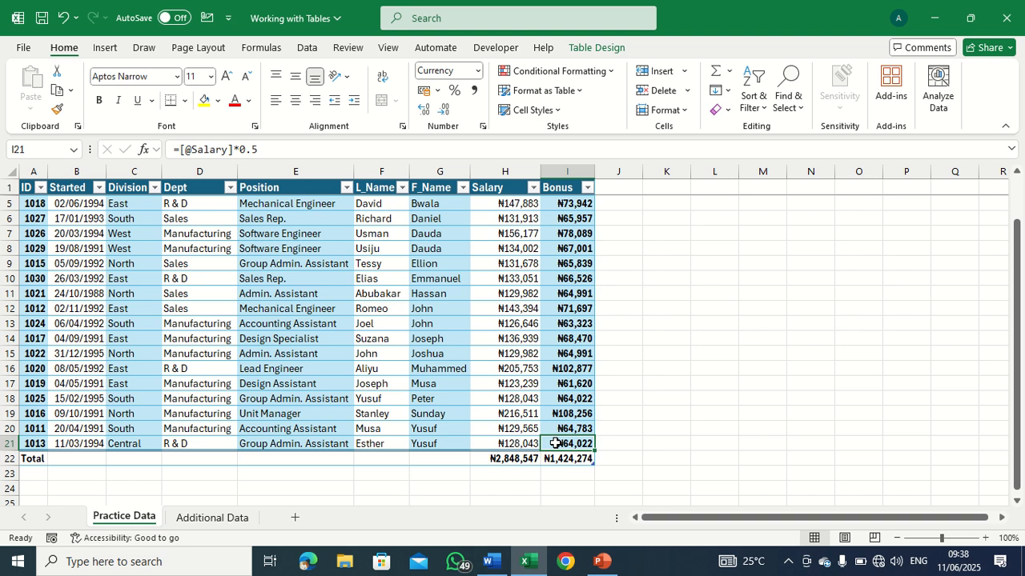
key(Down)
key(Up)
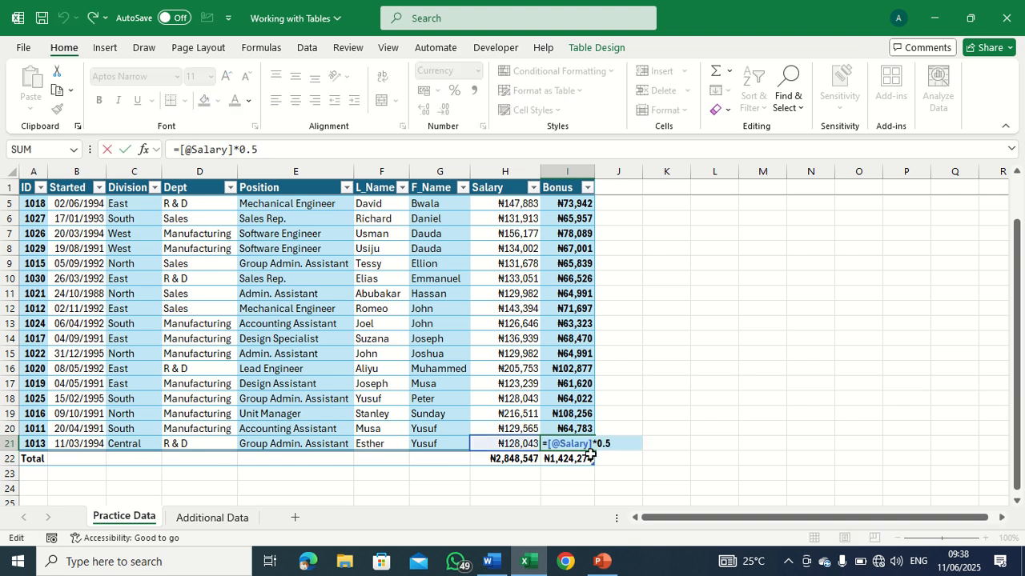
key(ctrl+Return)
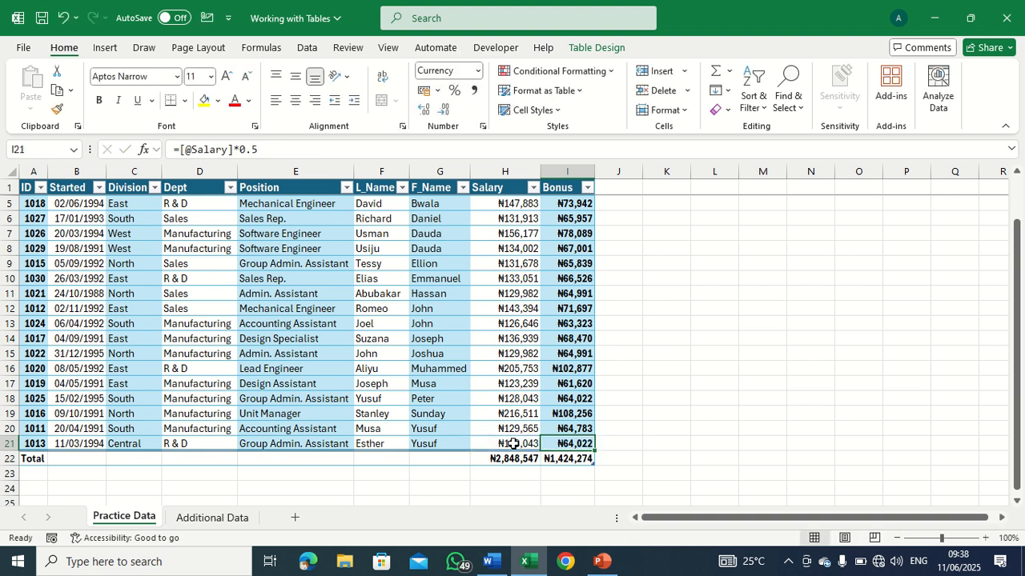
click(509, 440)
click(321, 152)
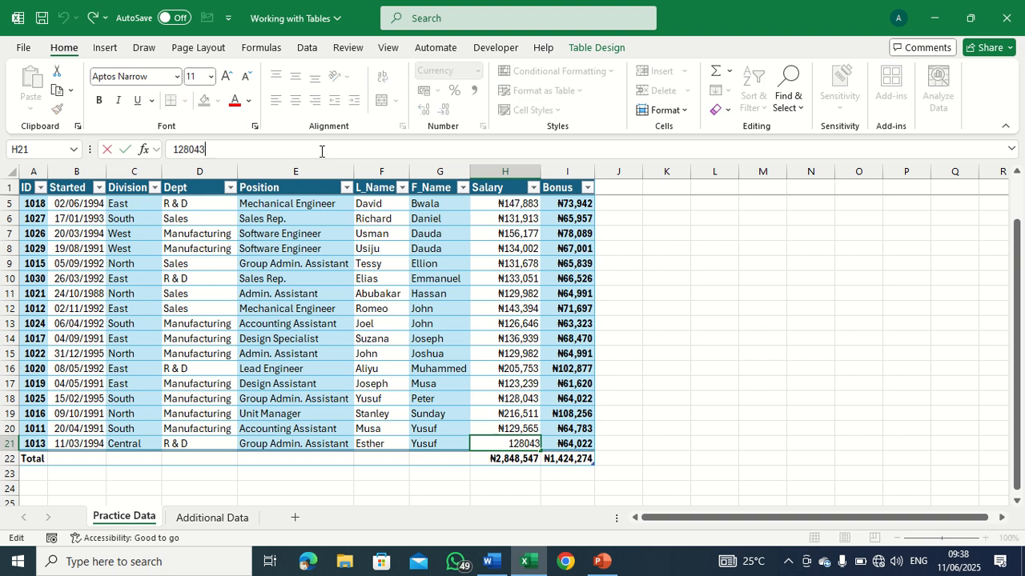
key(Return)
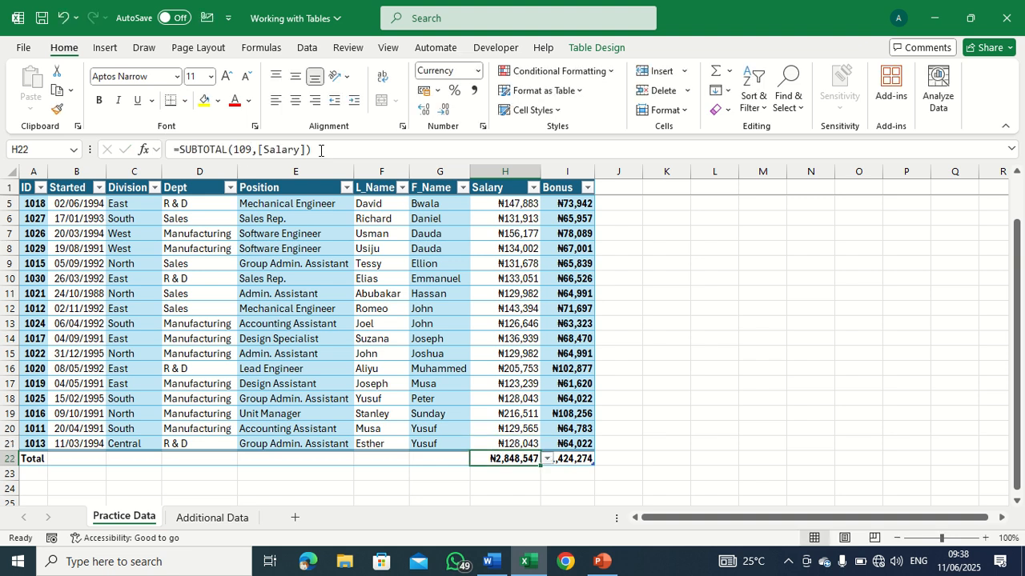
click(20, 443)
right_click(20, 443)
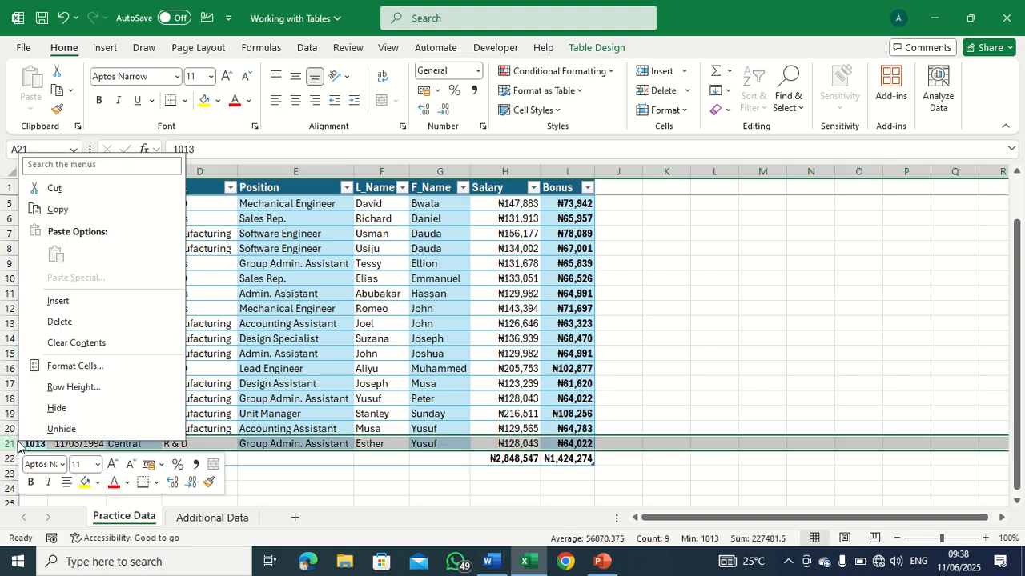
click(57, 301)
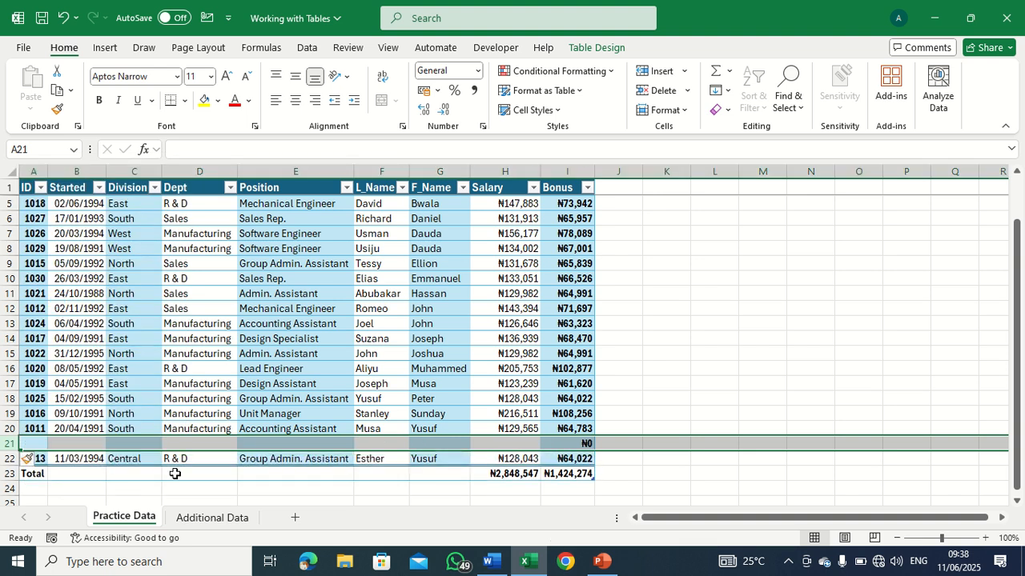
key(ctrl+z)
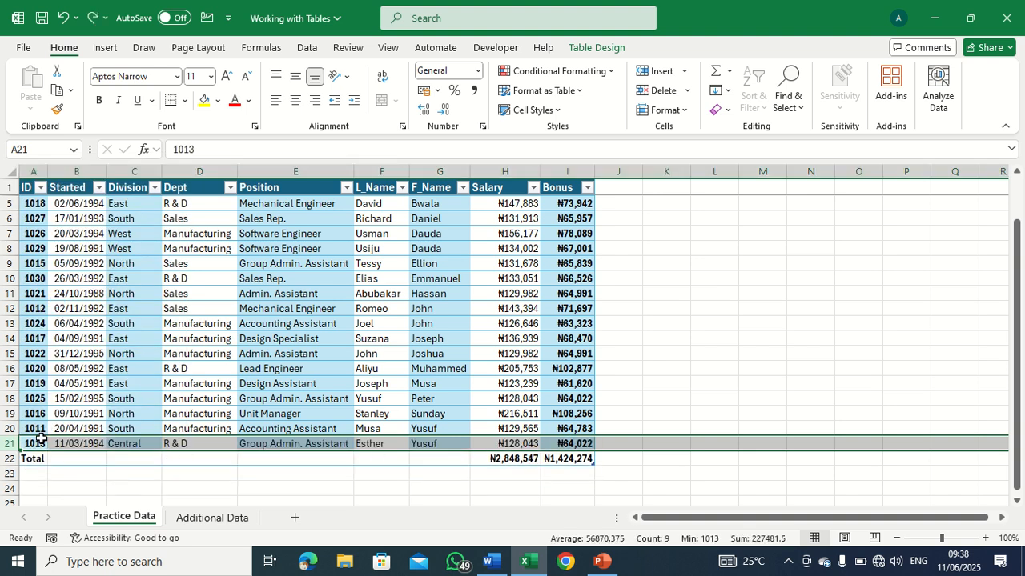
Insert an empty row directly above the table's Total row and select its ID cell, A22.
click(24, 458)
right_click(24, 458)
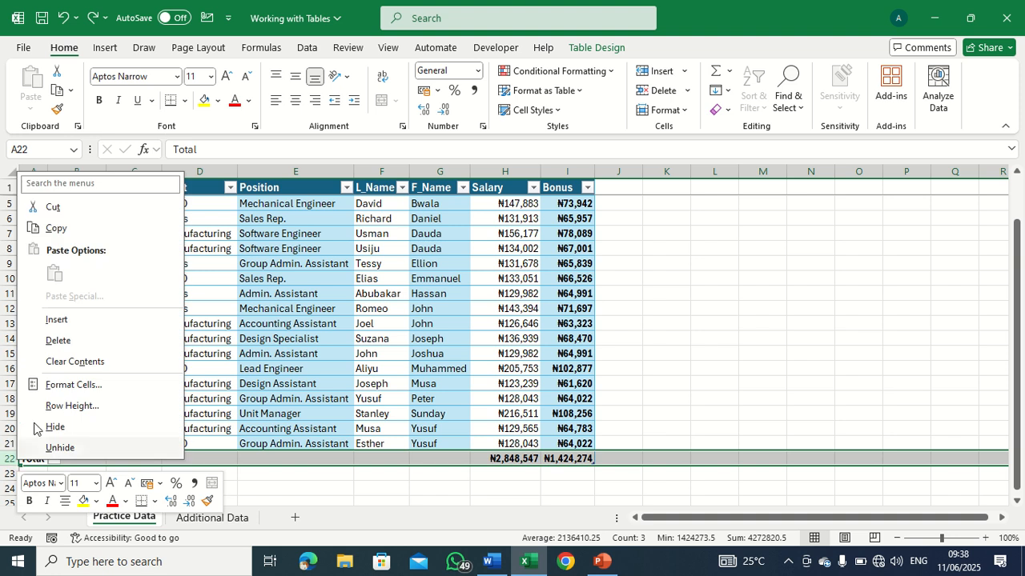
click(56, 320)
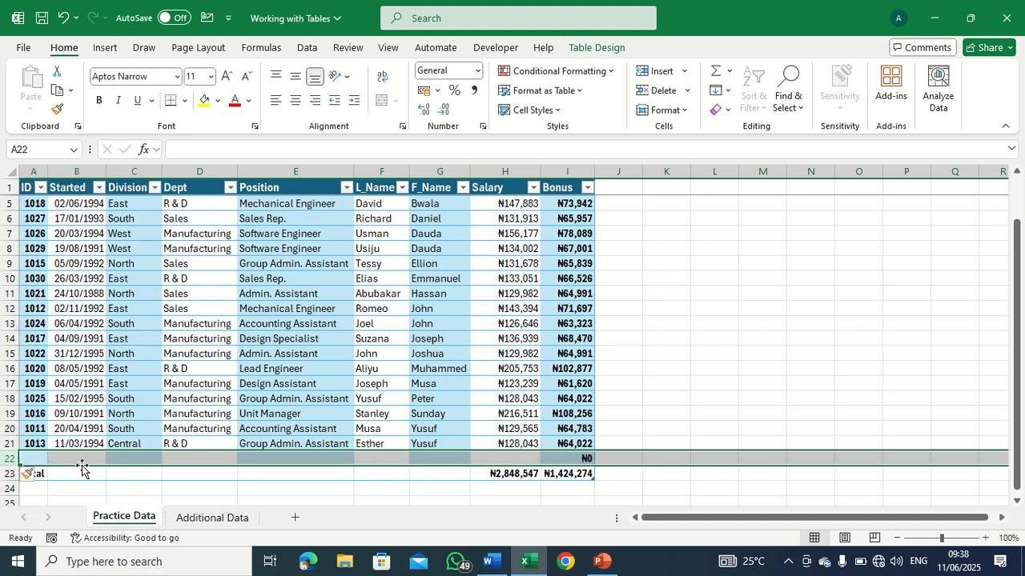
click(82, 463)
click(36, 456)
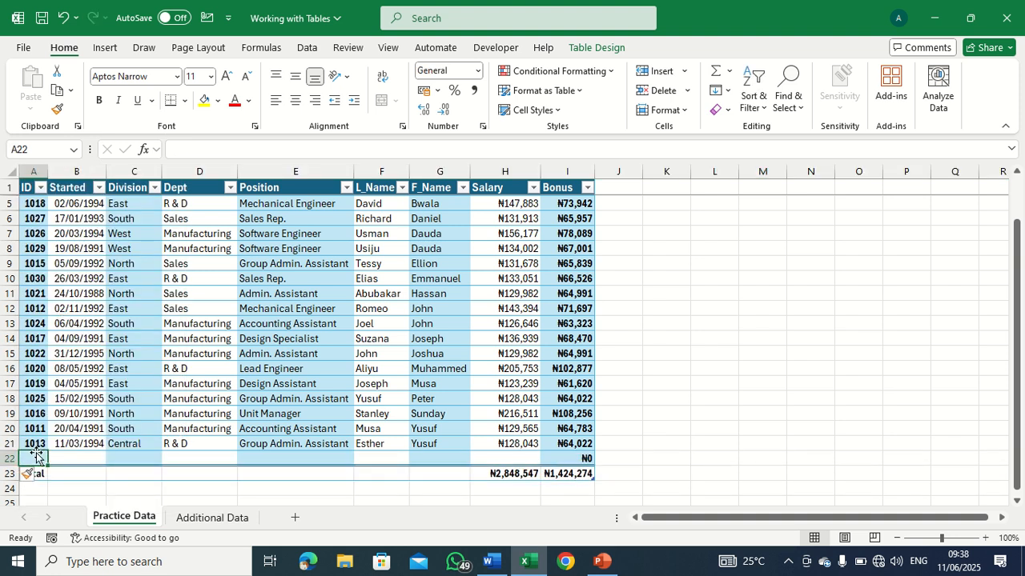
Copy the employee records in A2:H6 of the Additional Data sheet, without the header row.
click(196, 519)
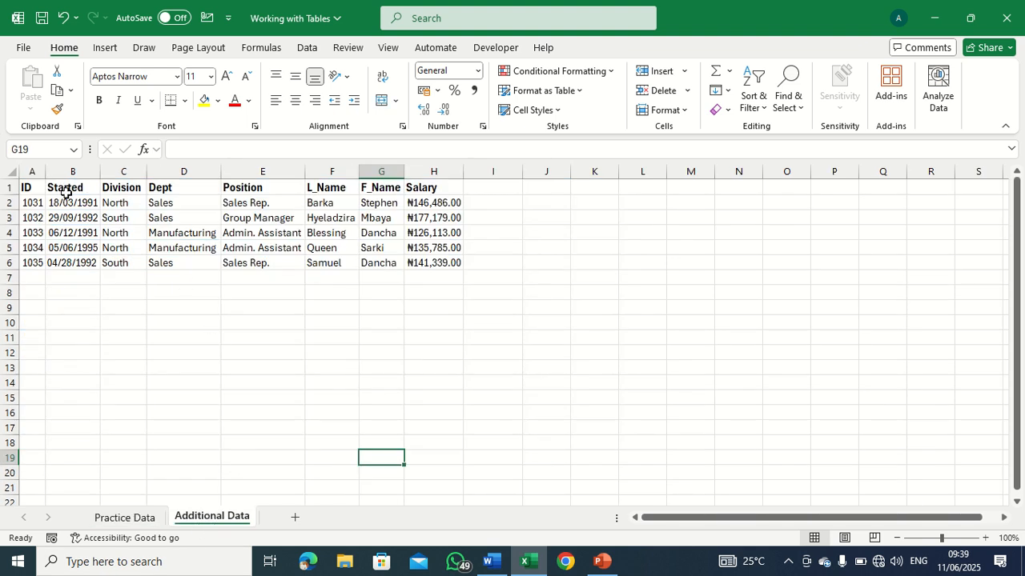
drag(31, 202, 425, 254)
right_click(430, 254)
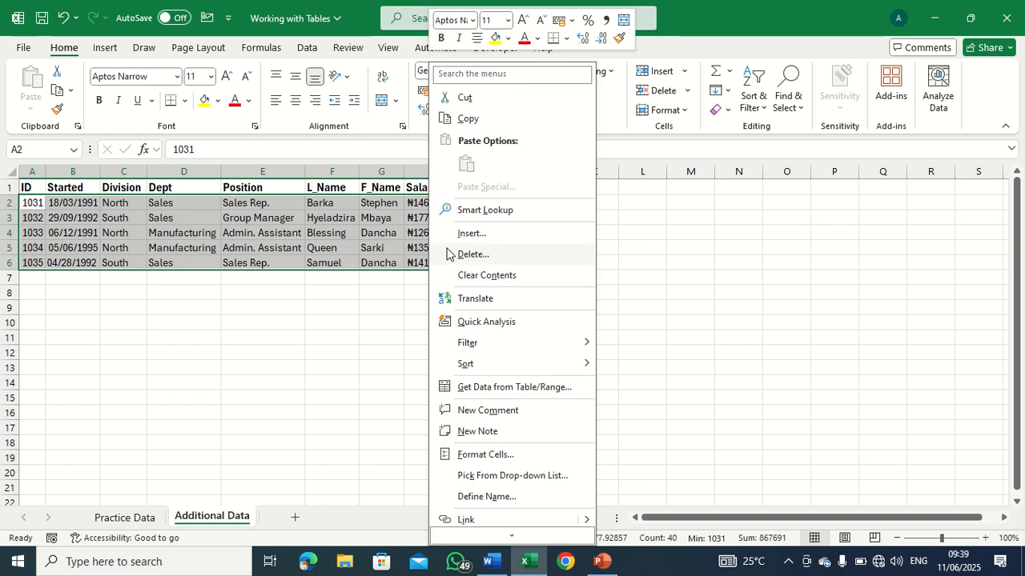
click(492, 120)
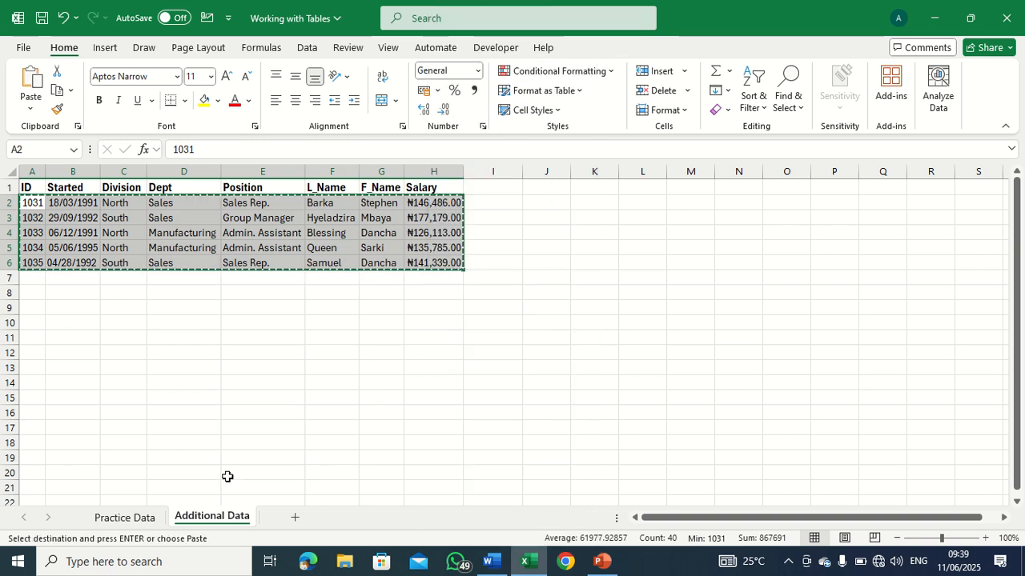
Paste the copied records into the Practice Data table starting at cell A22, above the Total row.
click(149, 521)
right_click(32, 463)
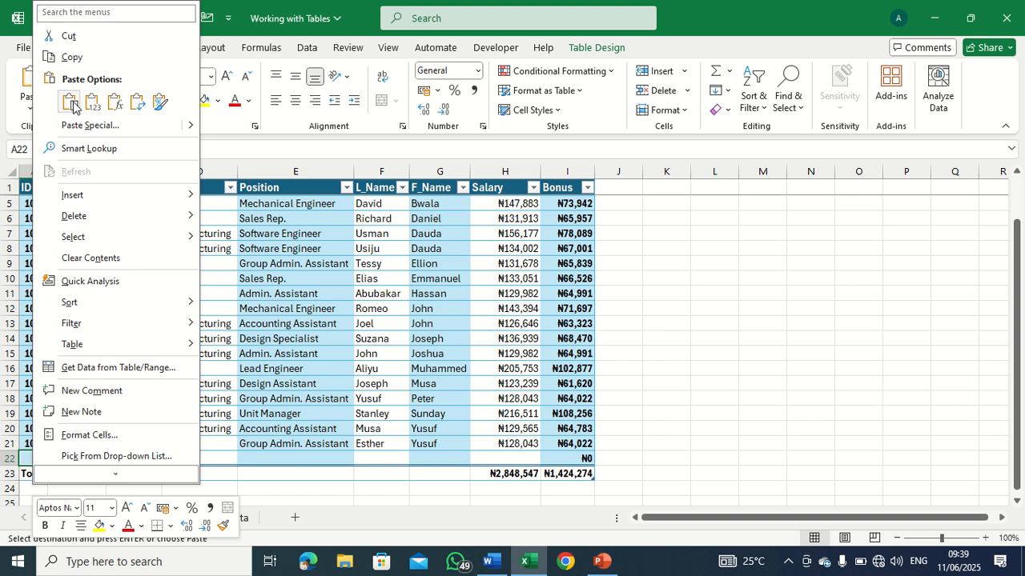
click(72, 102)
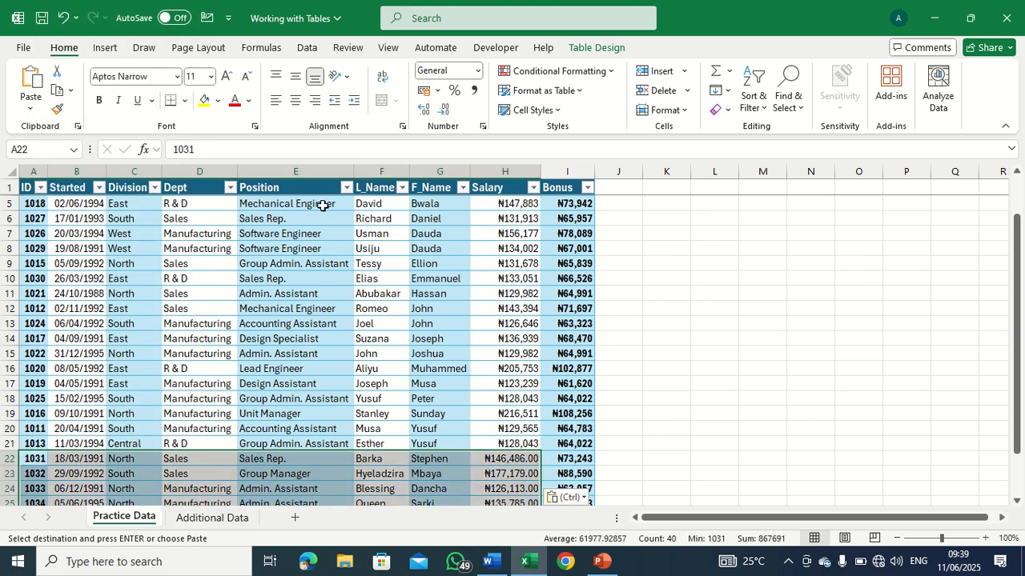
scroll(313, 205, down, 4)
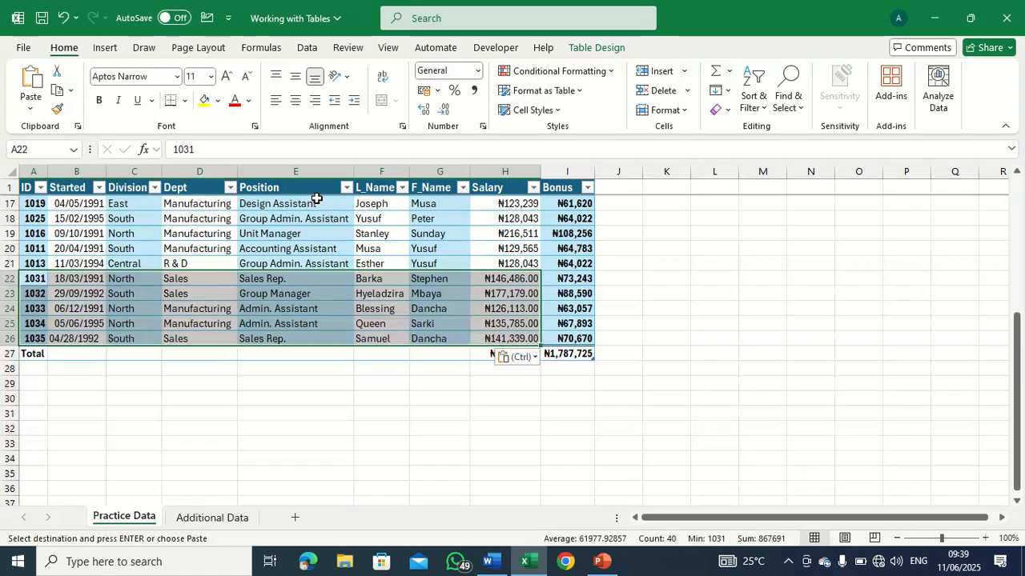
click(235, 413)
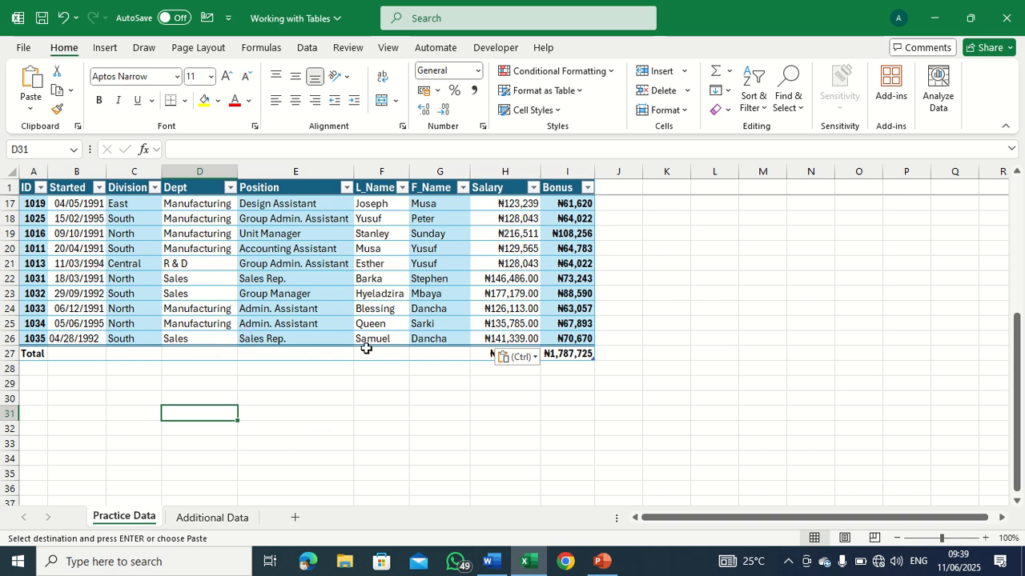
Inspect the Bonus total's formula in I27 and display the design options for the employee table.
click(525, 417)
click(567, 354)
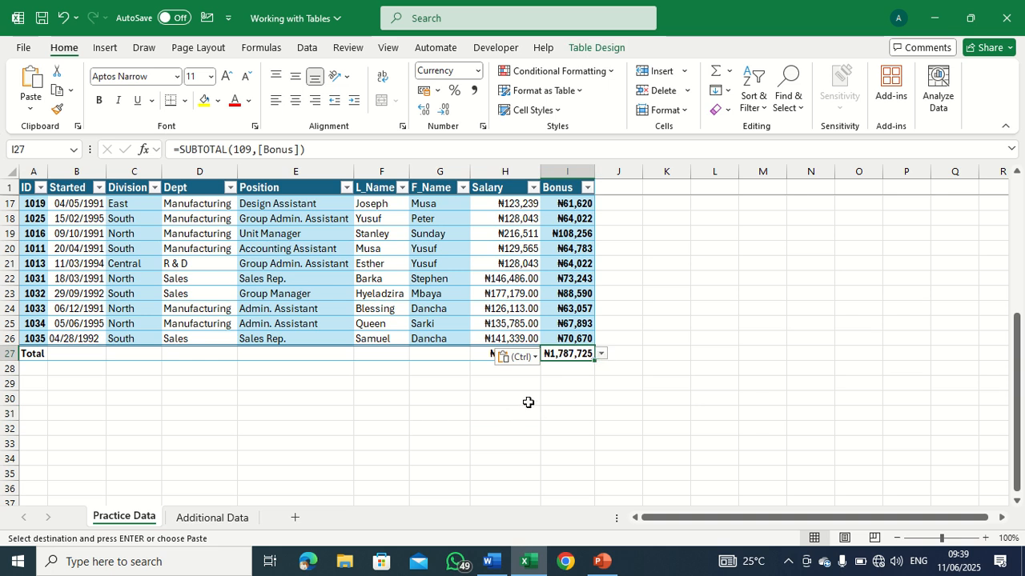
scroll(528, 402, up, 5)
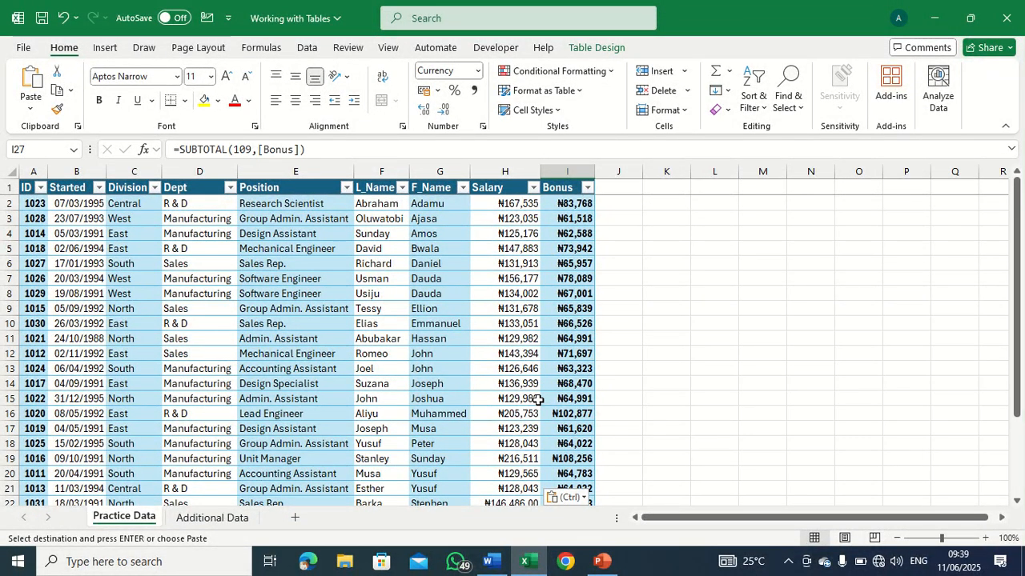
click(528, 339)
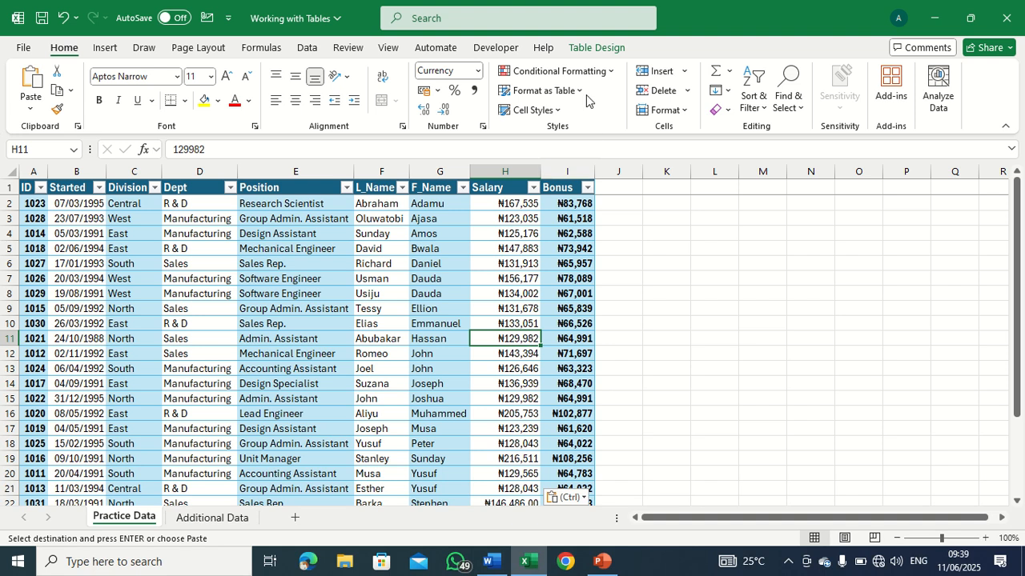
click(596, 47)
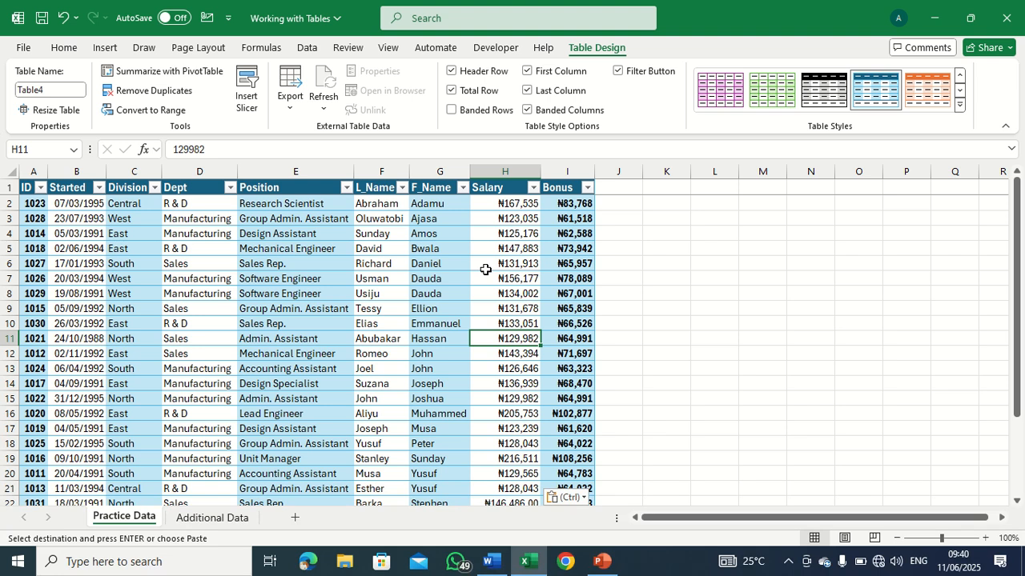
mouse_move(513, 6)
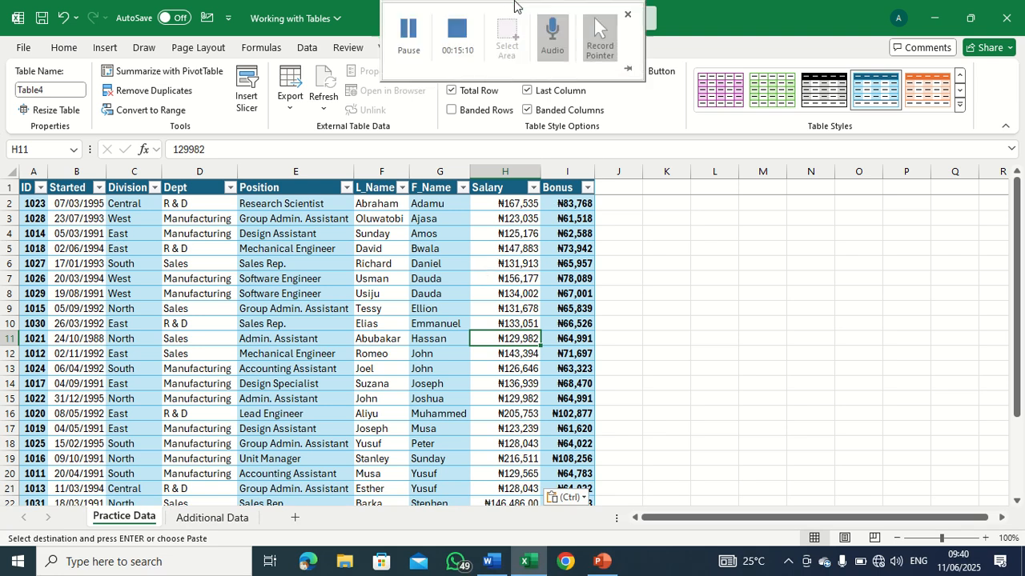